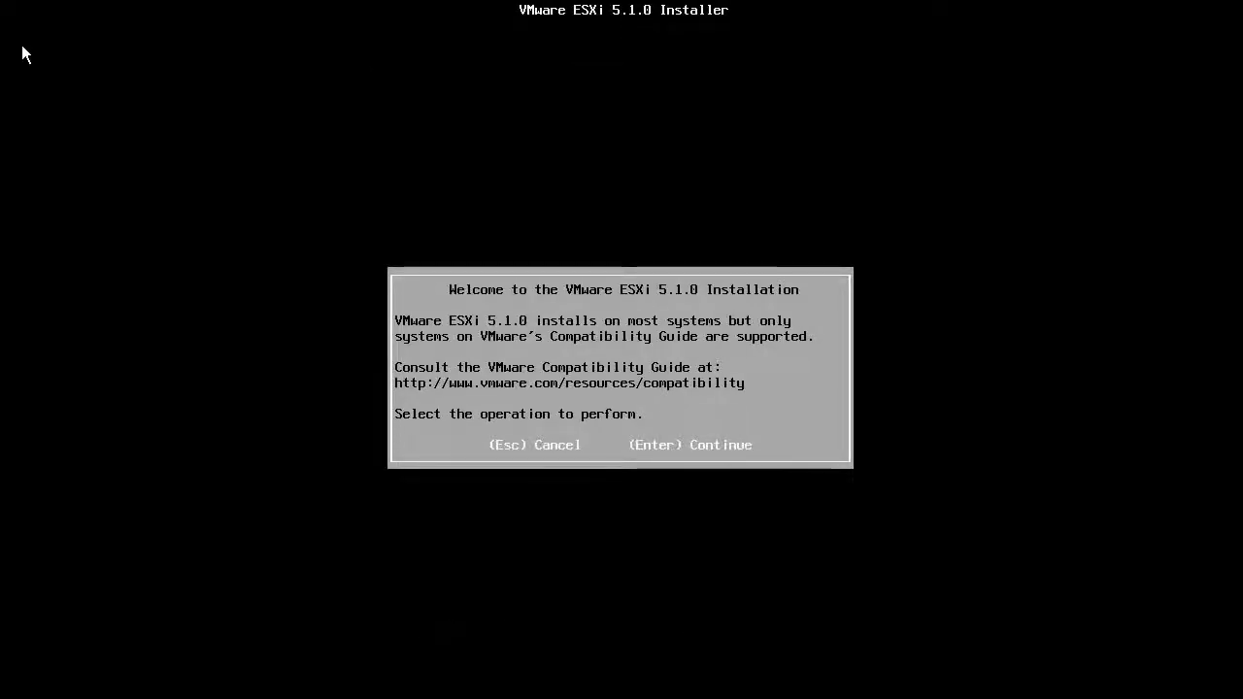
# Step: Continue past the ESXi 5.1.0 installer welcome screen to the license agreement
pyautogui.press('Return')
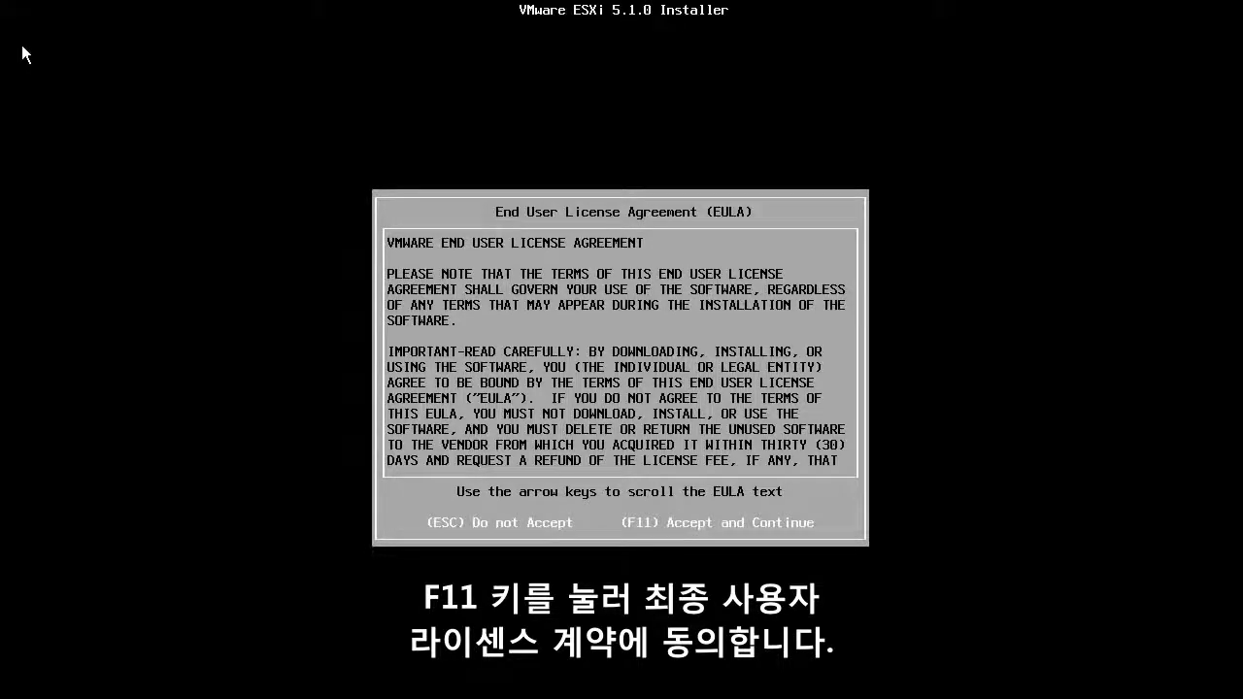
# Step: Accept the EULA and choose the second SEAGATE disk for a fresh Install
pyautogui.press('F11')
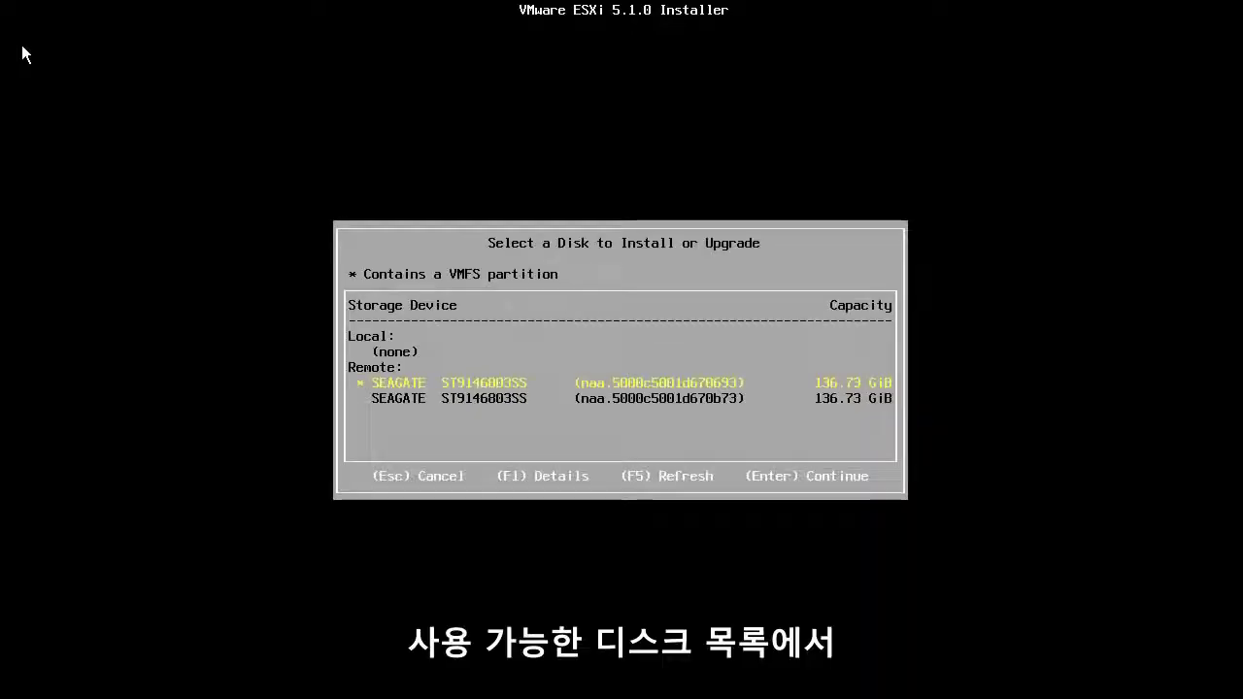
pyautogui.press('Down')
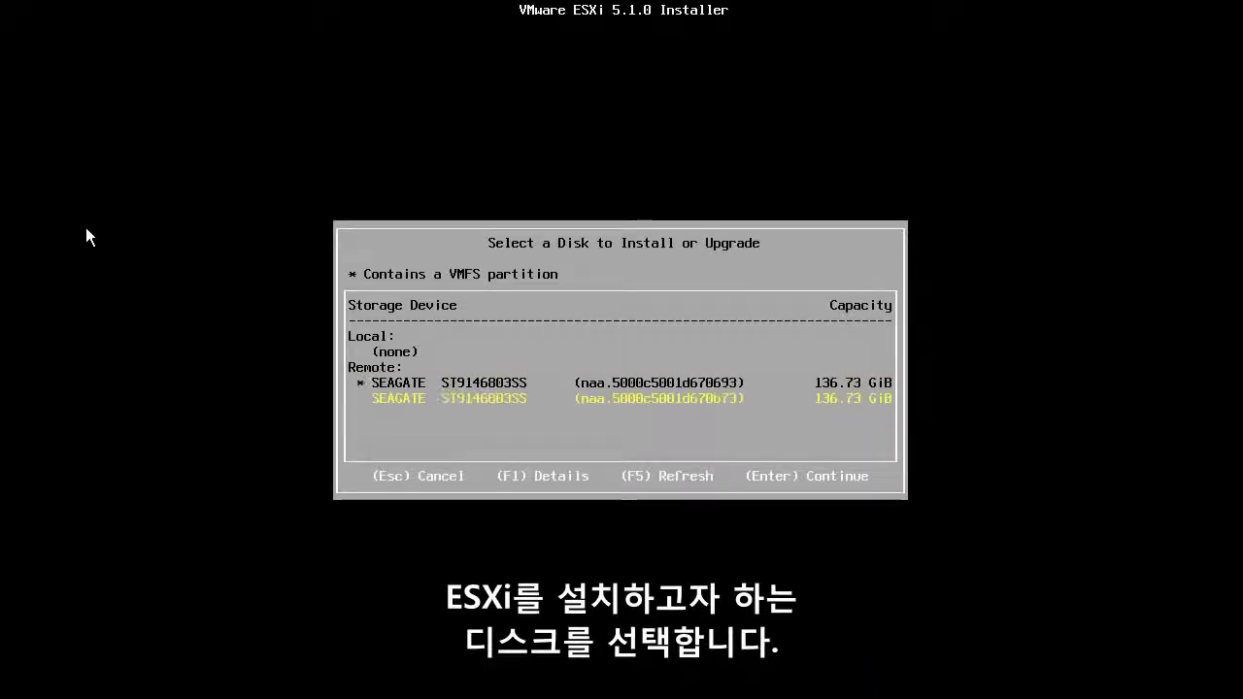
pyautogui.press('Return')
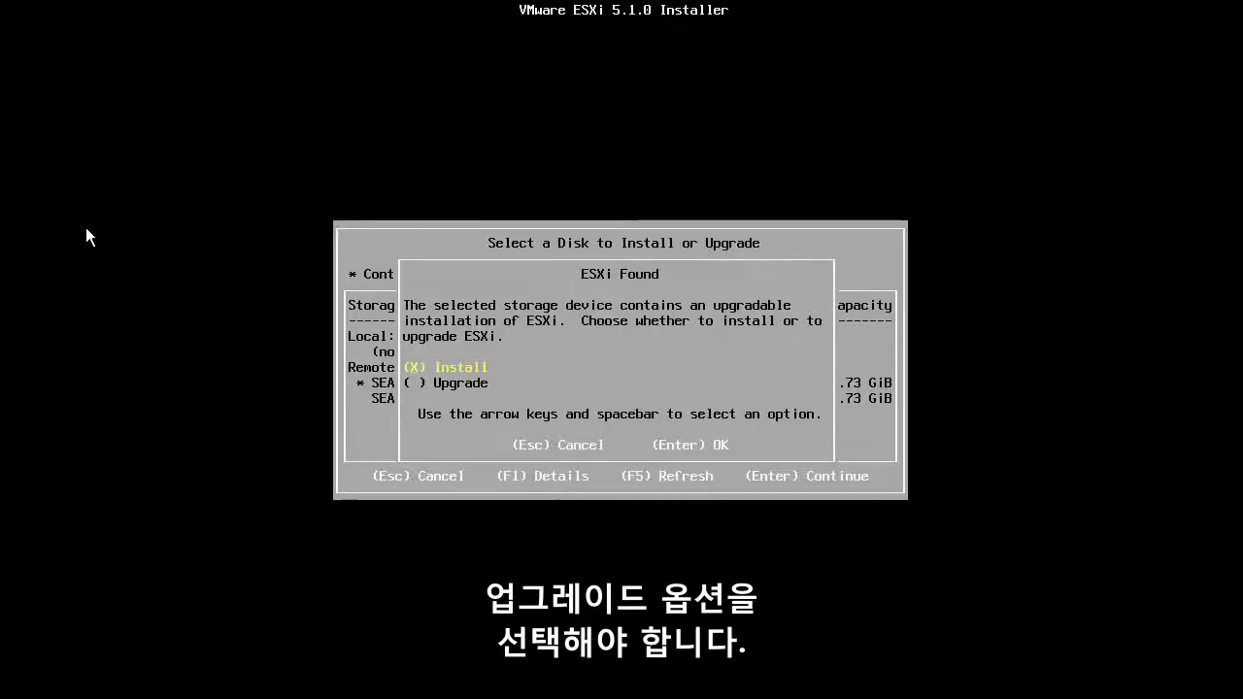
pyautogui.press('Return')
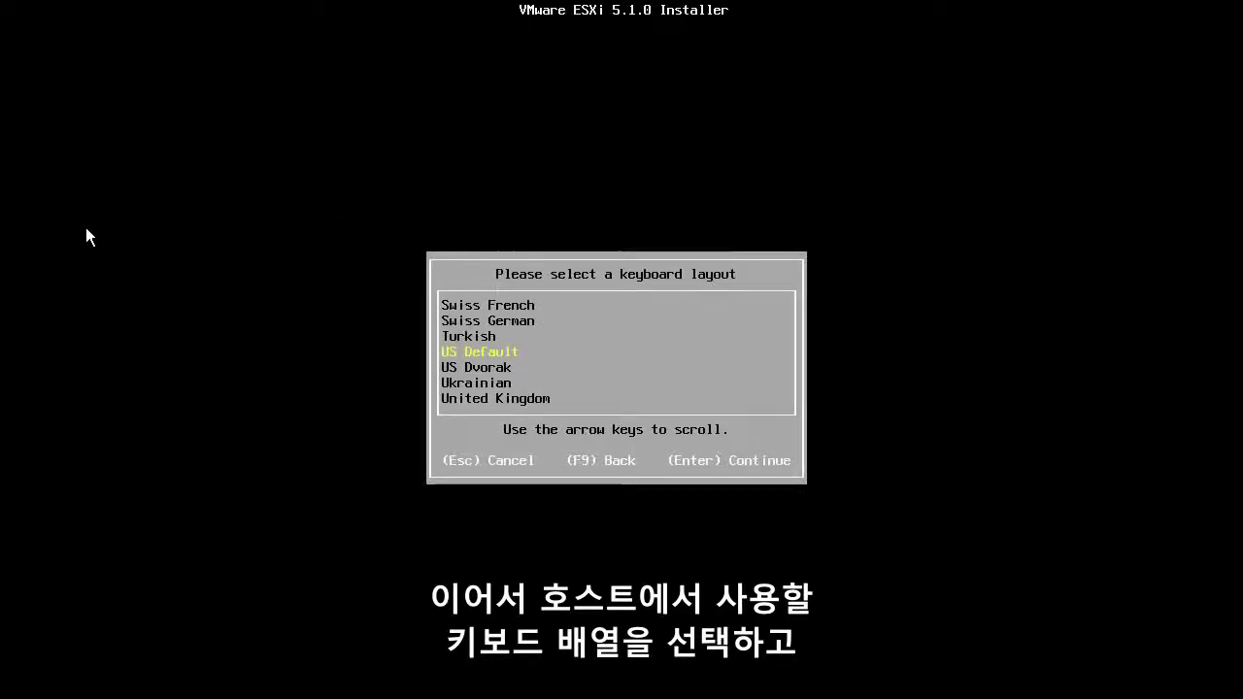
# Step: Keep the US Default keyboard layout and enter a matching root password
pyautogui.press('Return')
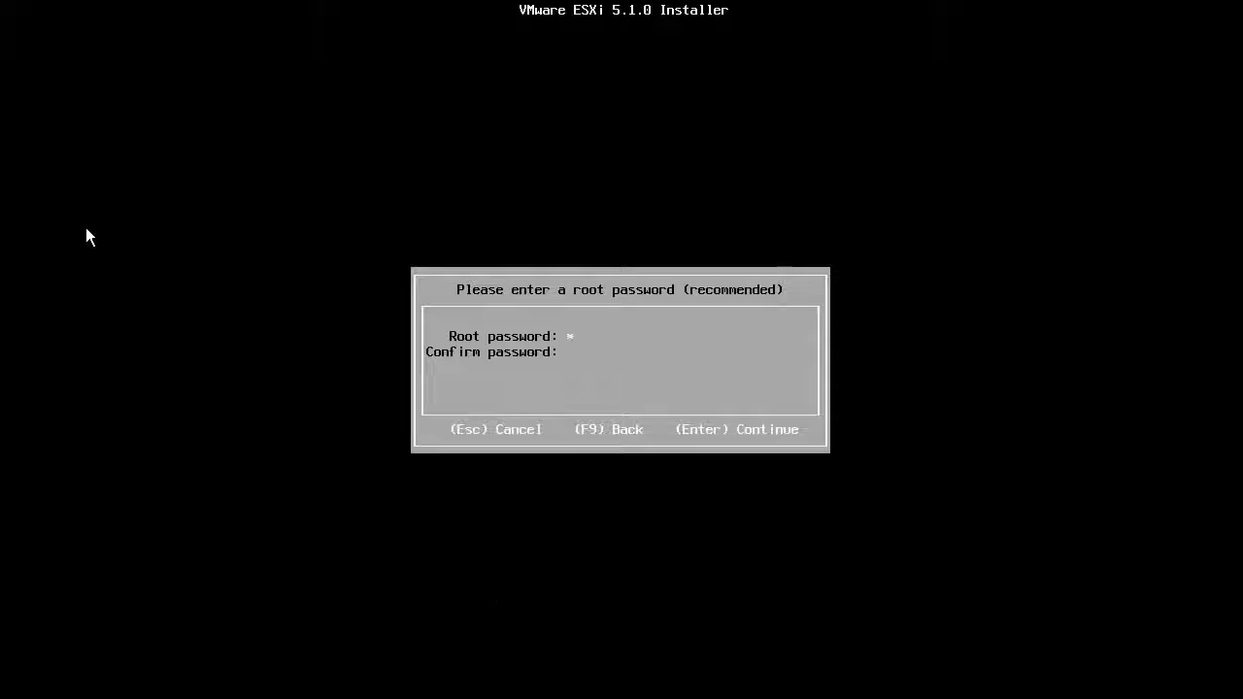
pyautogui.write('******')
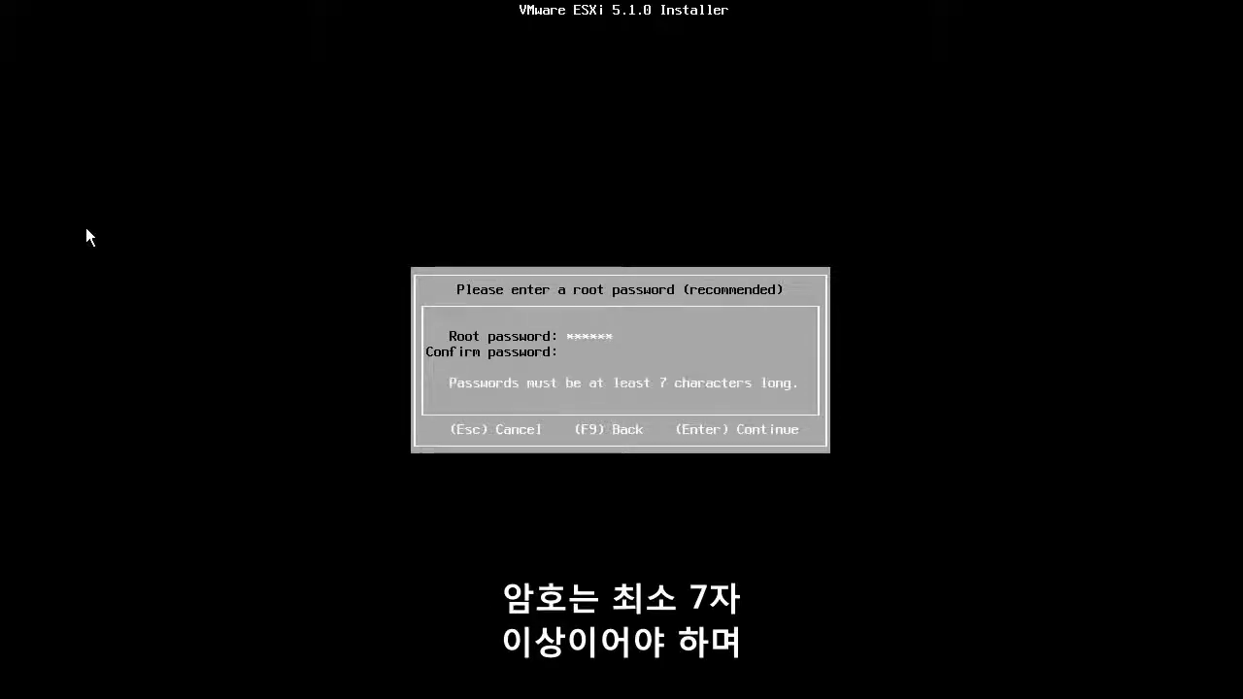
pyautogui.write('**')
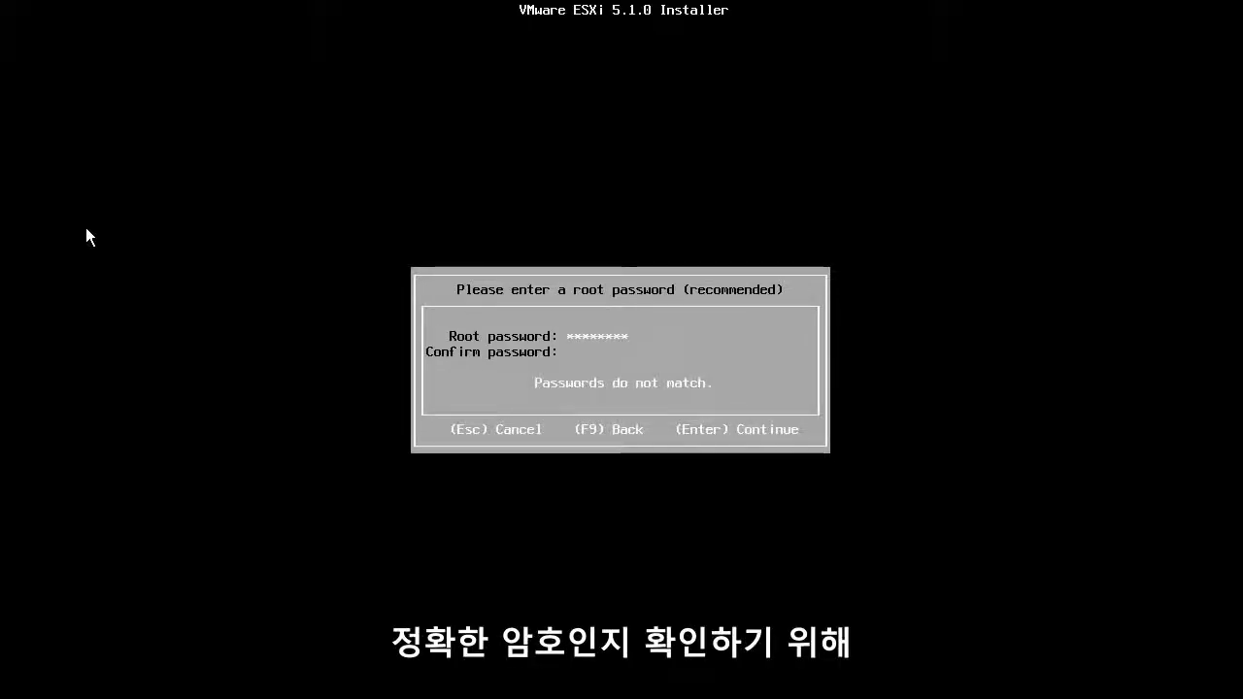
pyautogui.write('****')
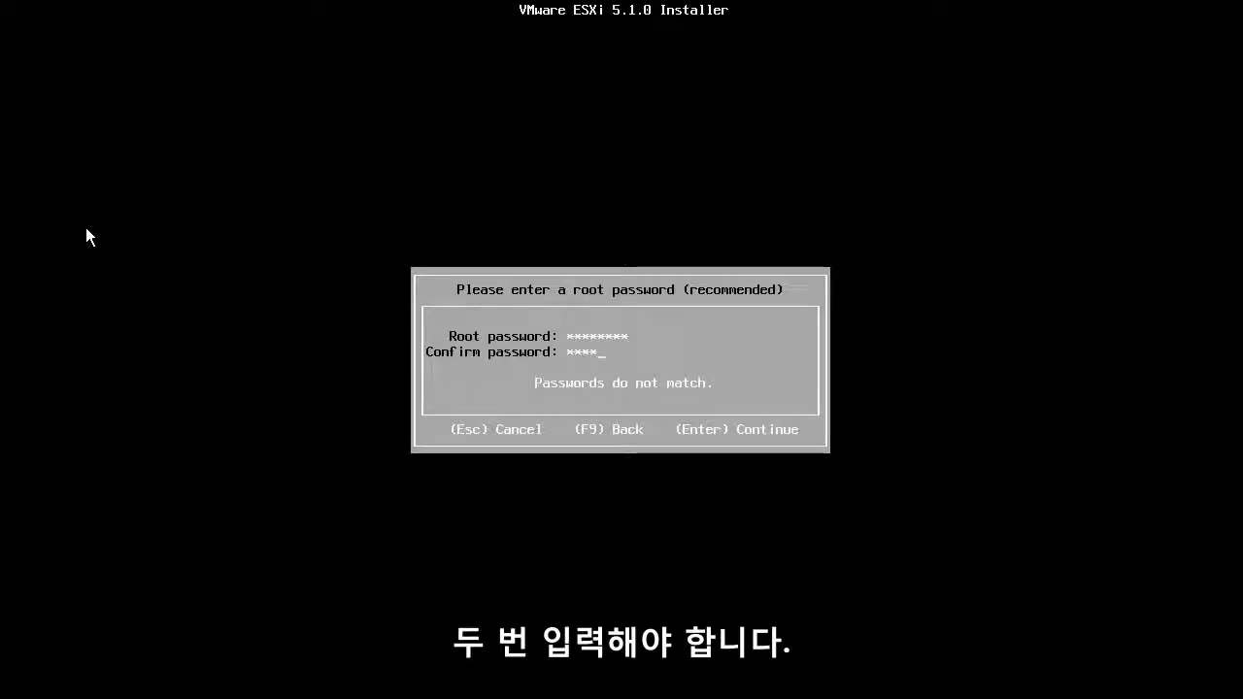
pyautogui.write('****')
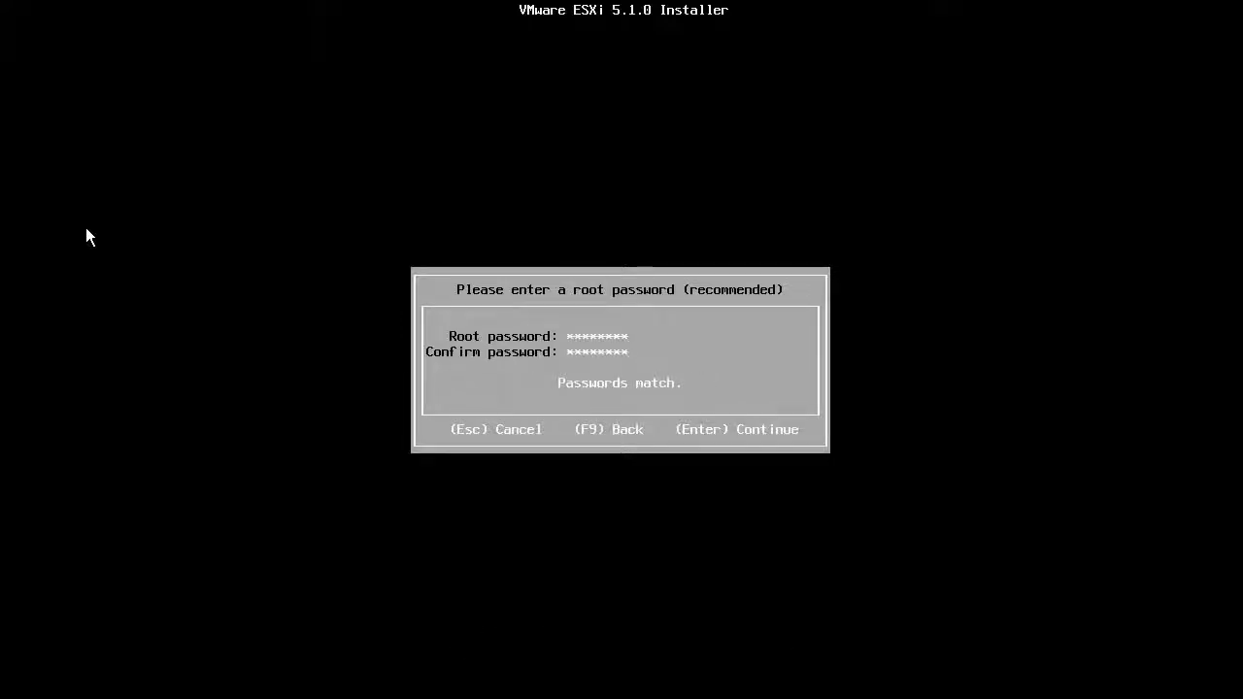
pyautogui.press('Return')
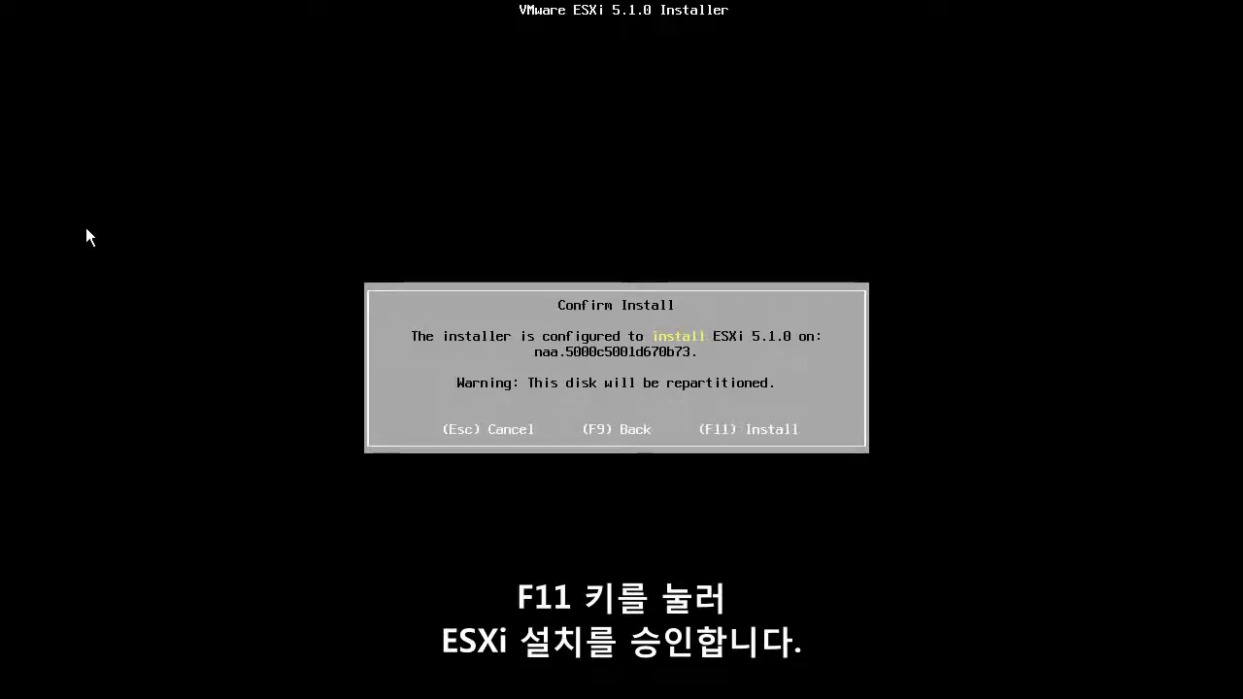
# Step: Install ESXi 5.1.0 onto the selected disk and reboot the server when finished
pyautogui.press('F11')
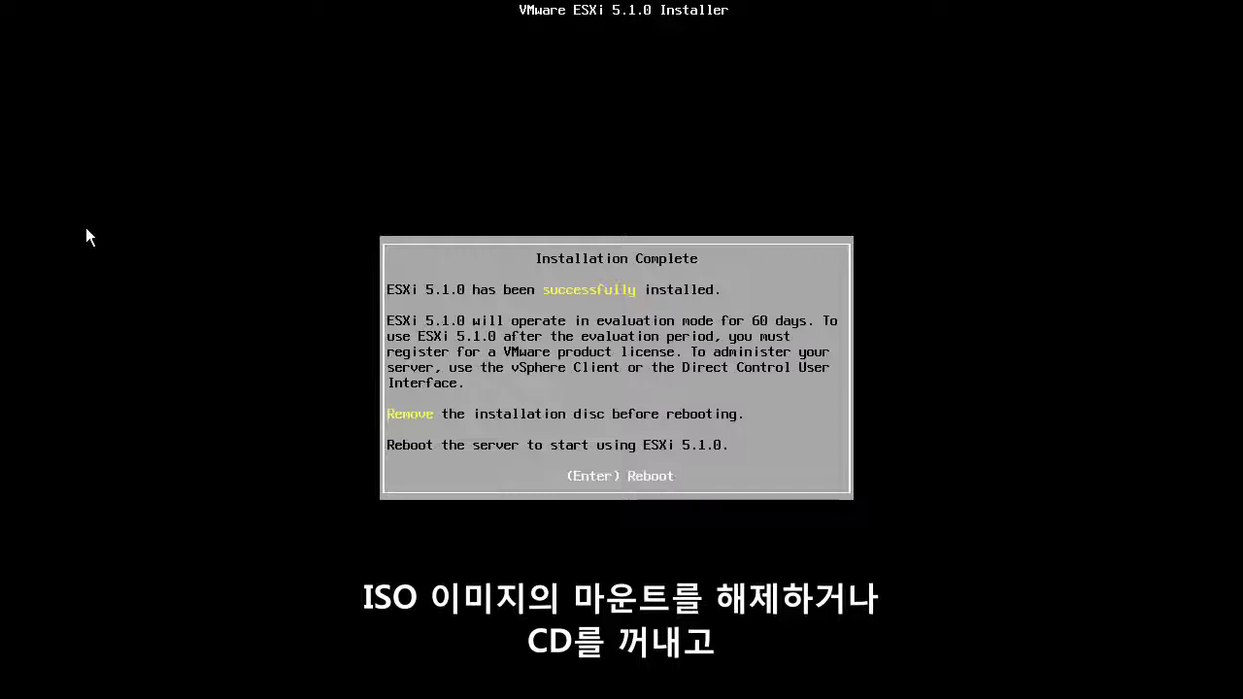
pyautogui.press('Return')
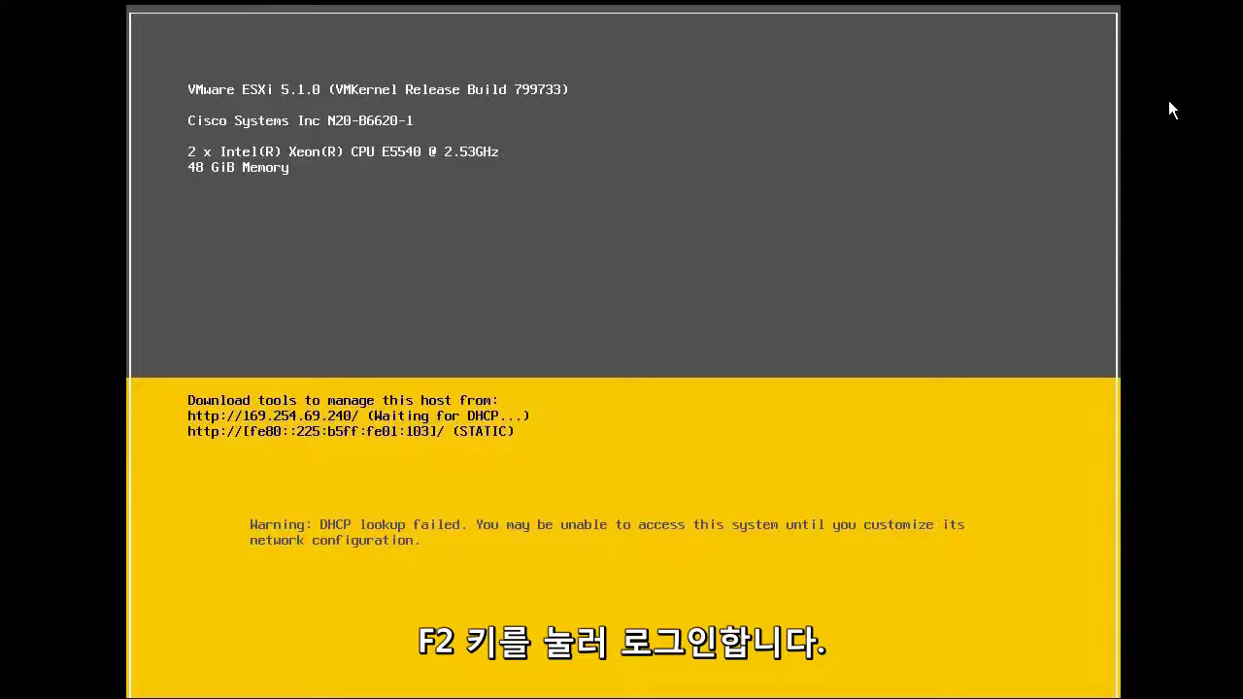
# Step: Log in to the direct console as root with the root password
pyautogui.press('F2')
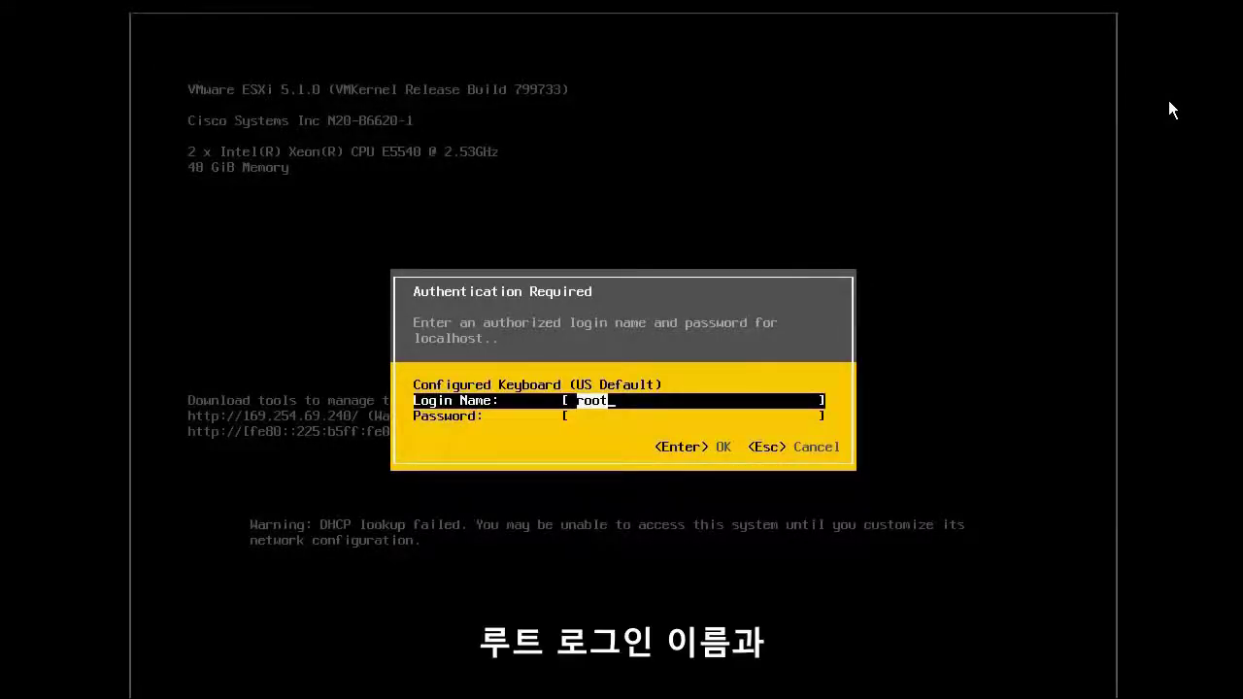
pyautogui.press('Tab')
pyautogui.write('*********')
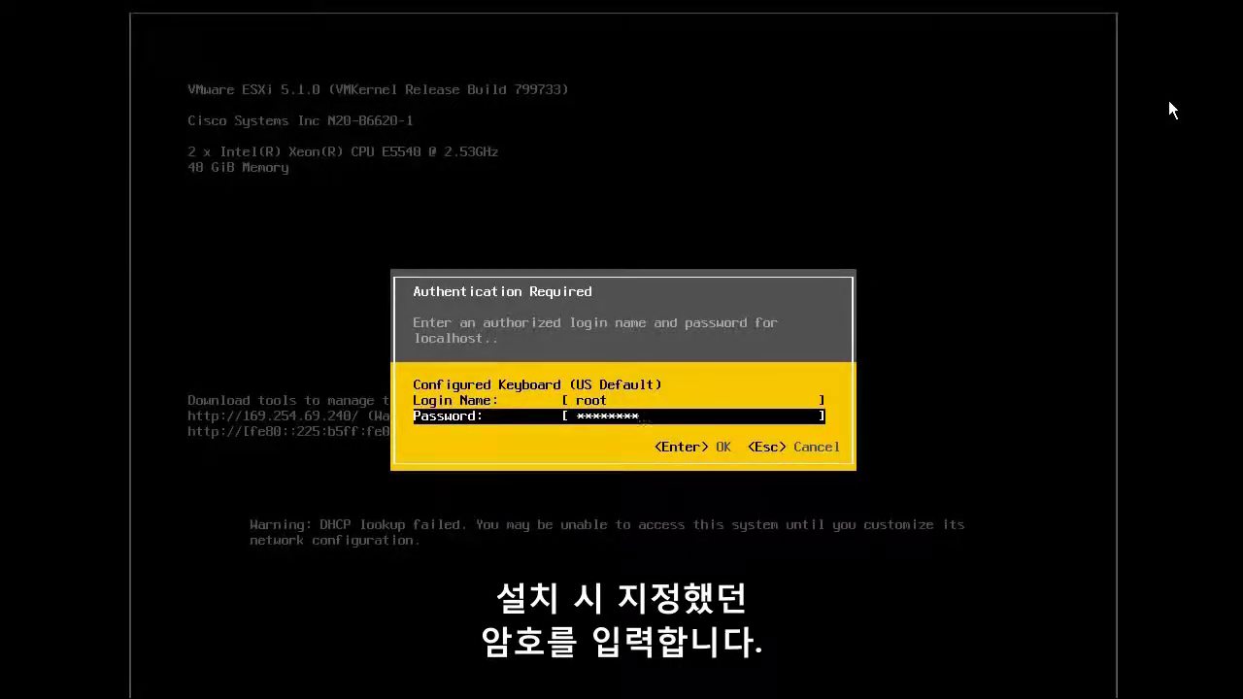
pyautogui.press('Return')
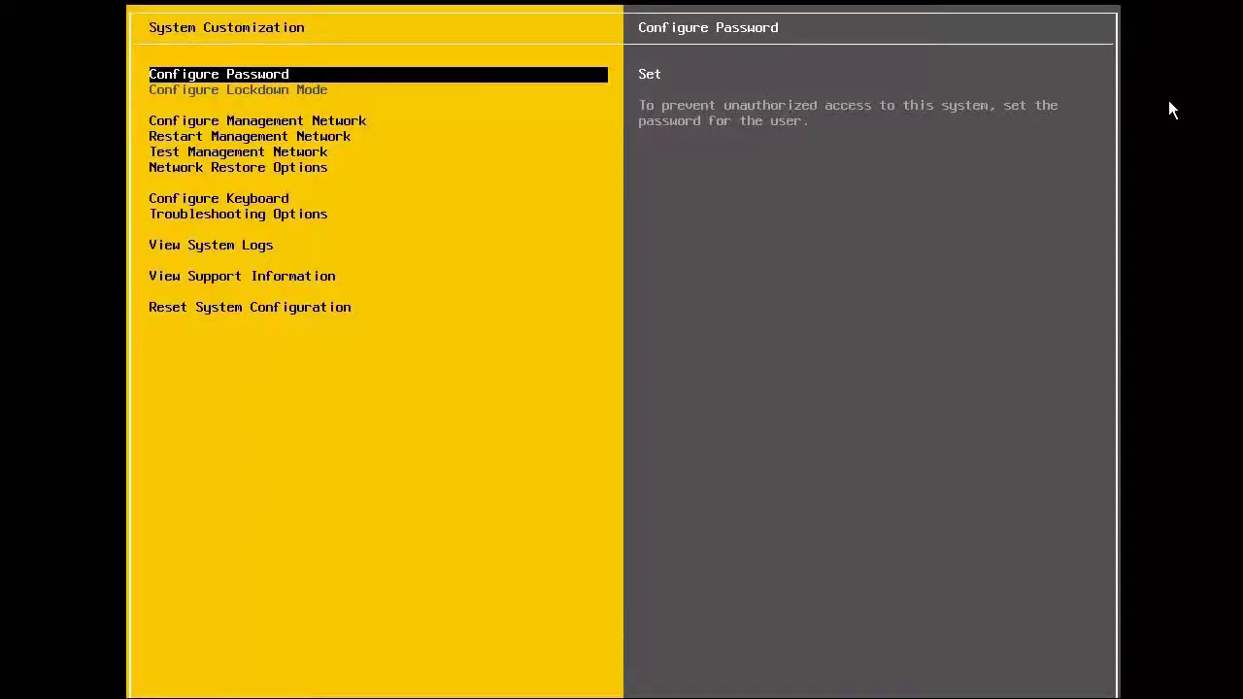
# Step: Add vmnic2 alongside vmnic0 as management network adapters
pyautogui.press('Down')
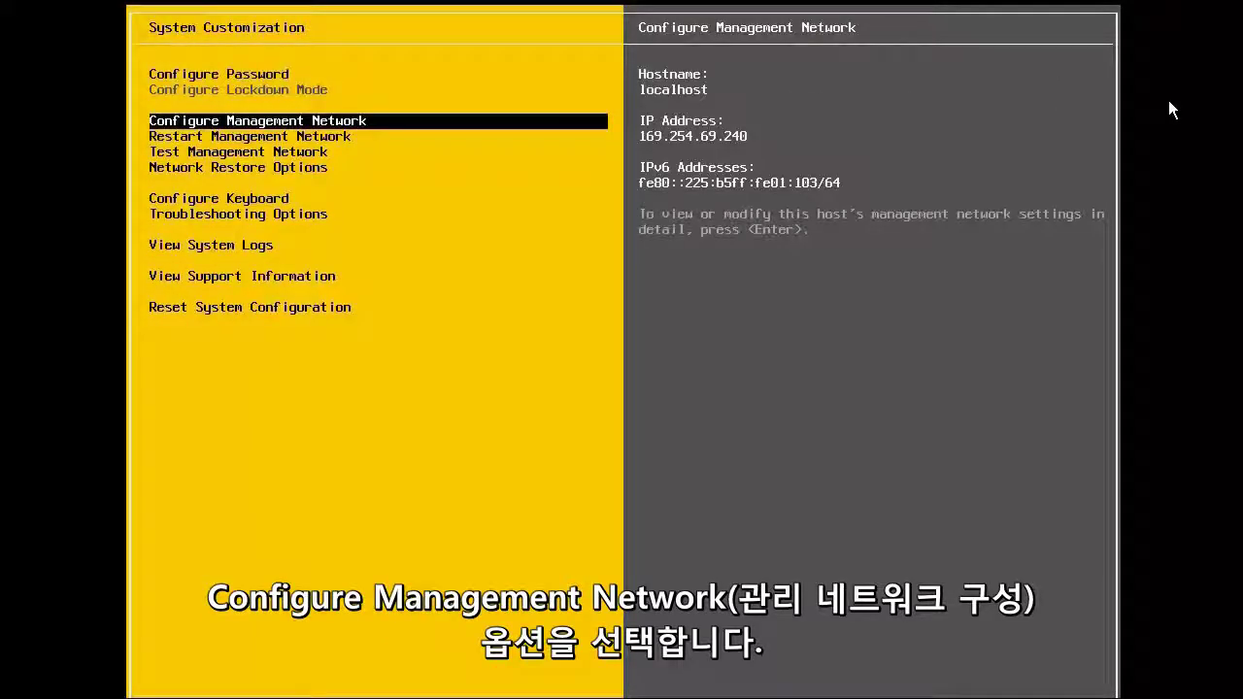
pyautogui.press('Return')
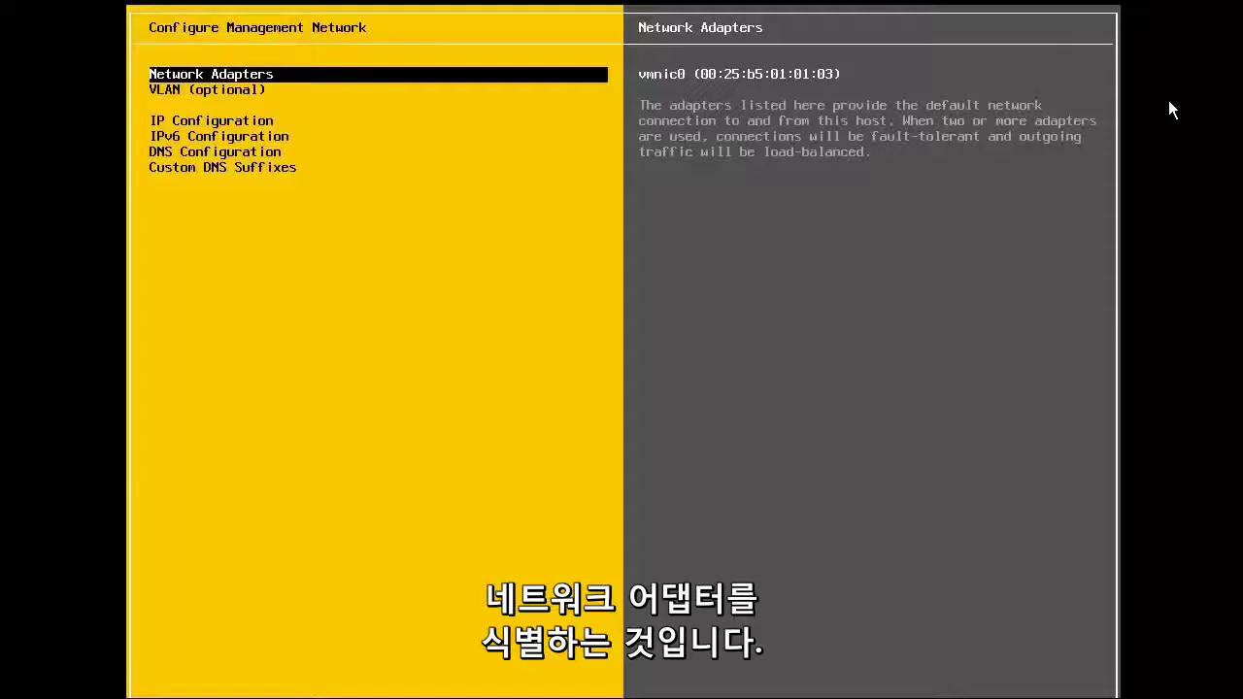
pyautogui.press('Return')
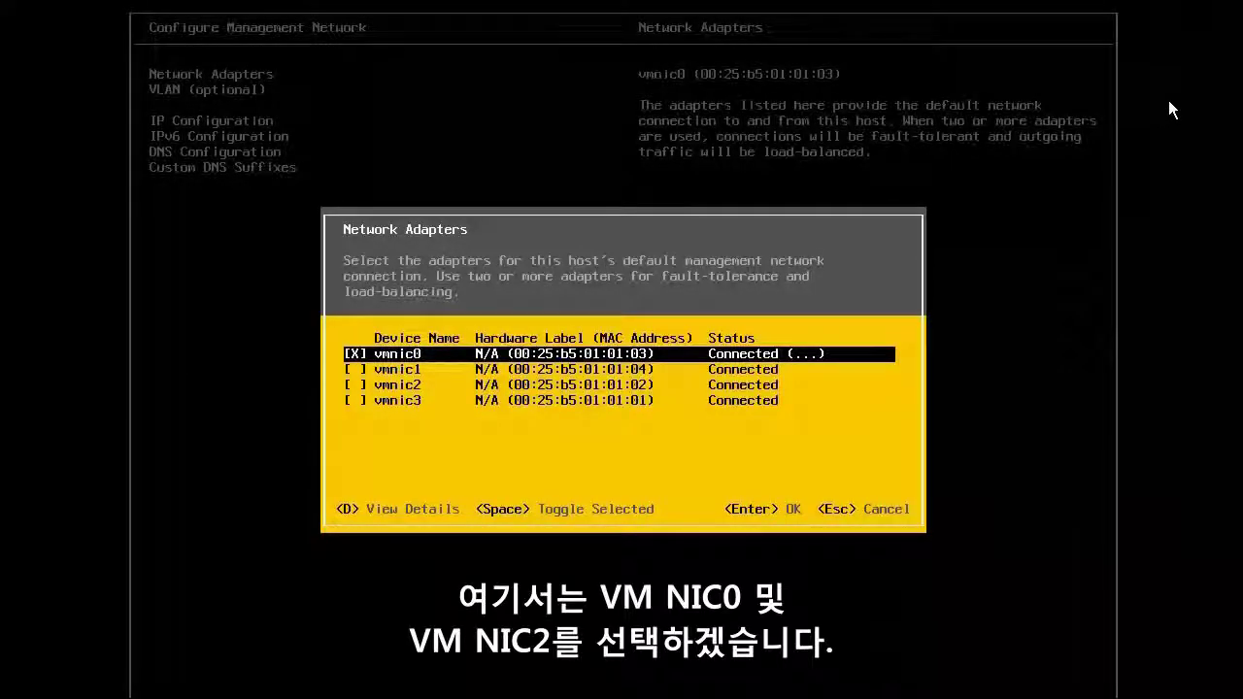
pyautogui.press('Down')
pyautogui.press('Down')
pyautogui.press('space')
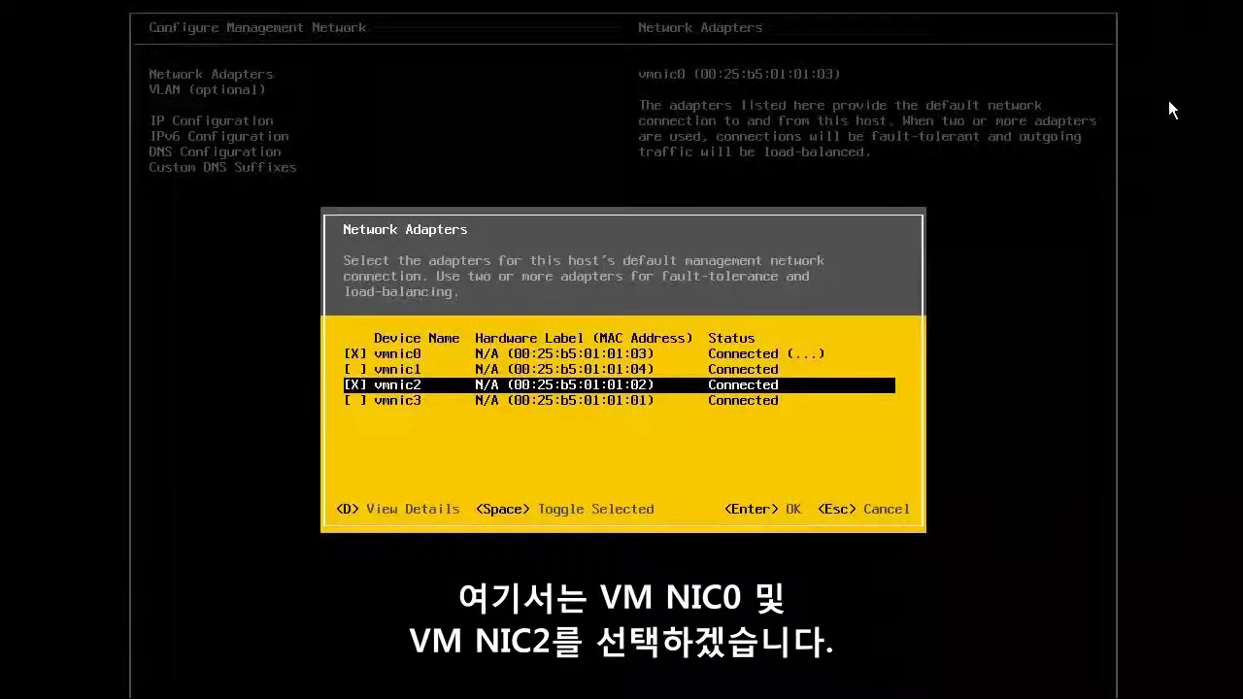
pyautogui.press('Return')
pyautogui.press('Down')
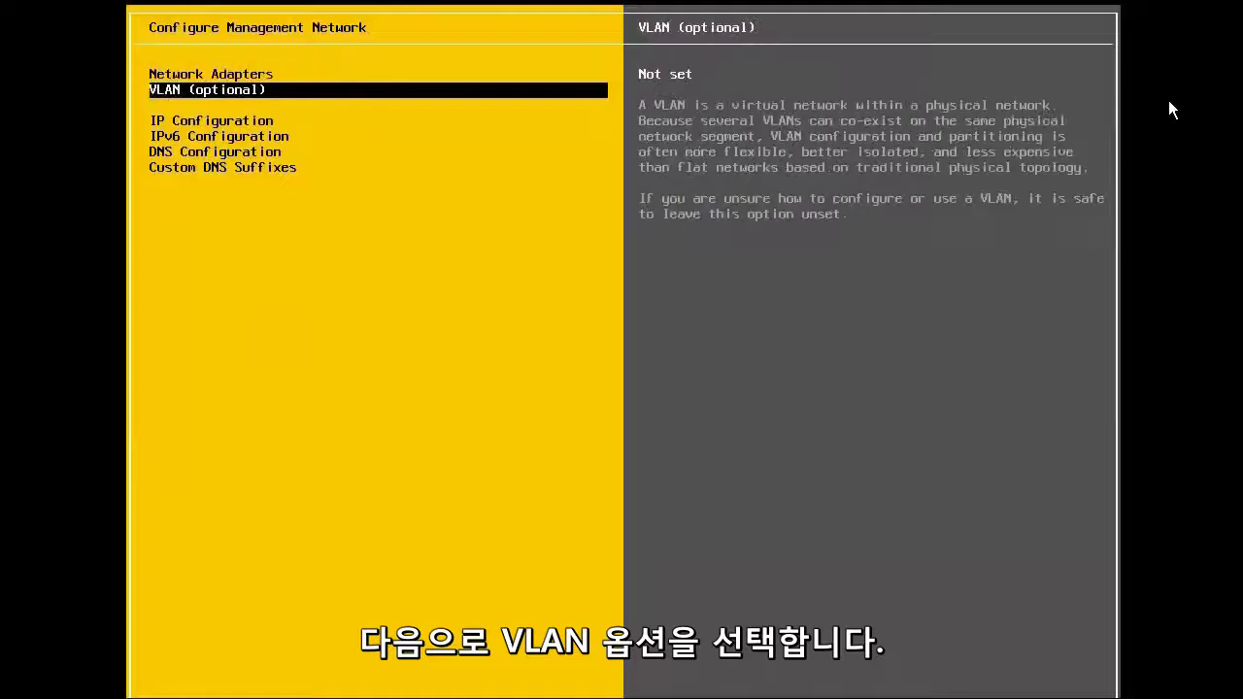
# Step: Set the management network VLAN ID to 1378
pyautogui.press('Return')
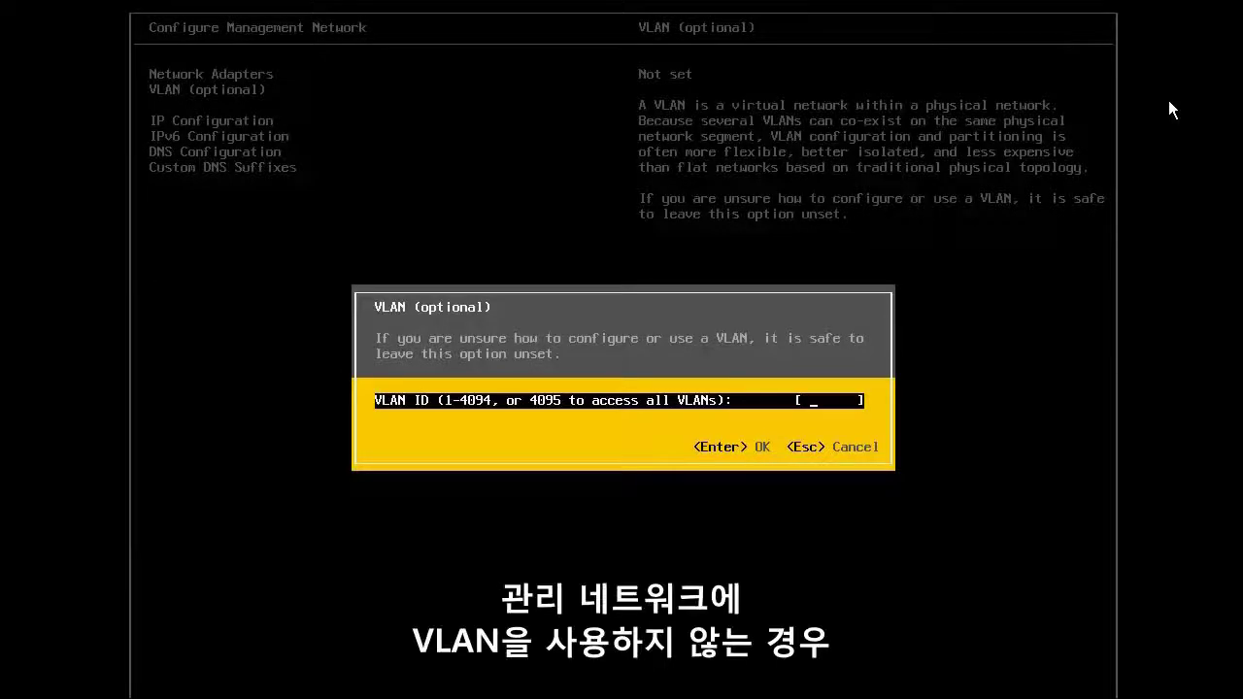
pyautogui.write('1378')
pyautogui.press('Return')
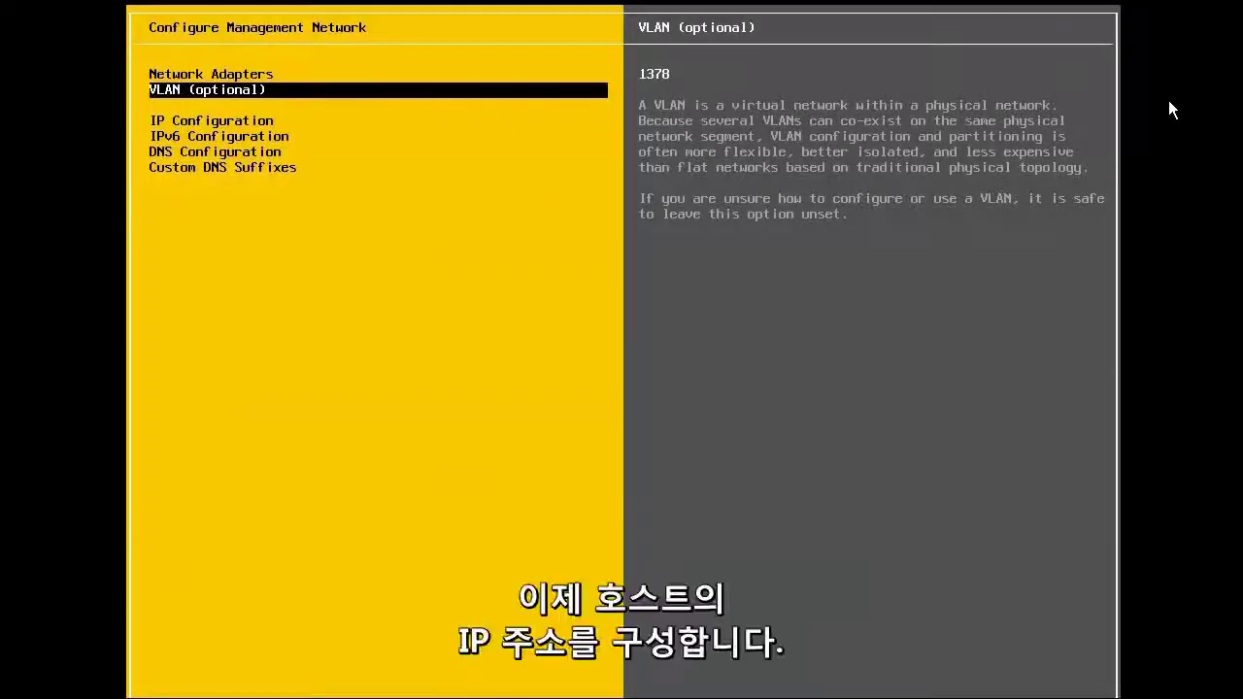
pyautogui.press('Down')
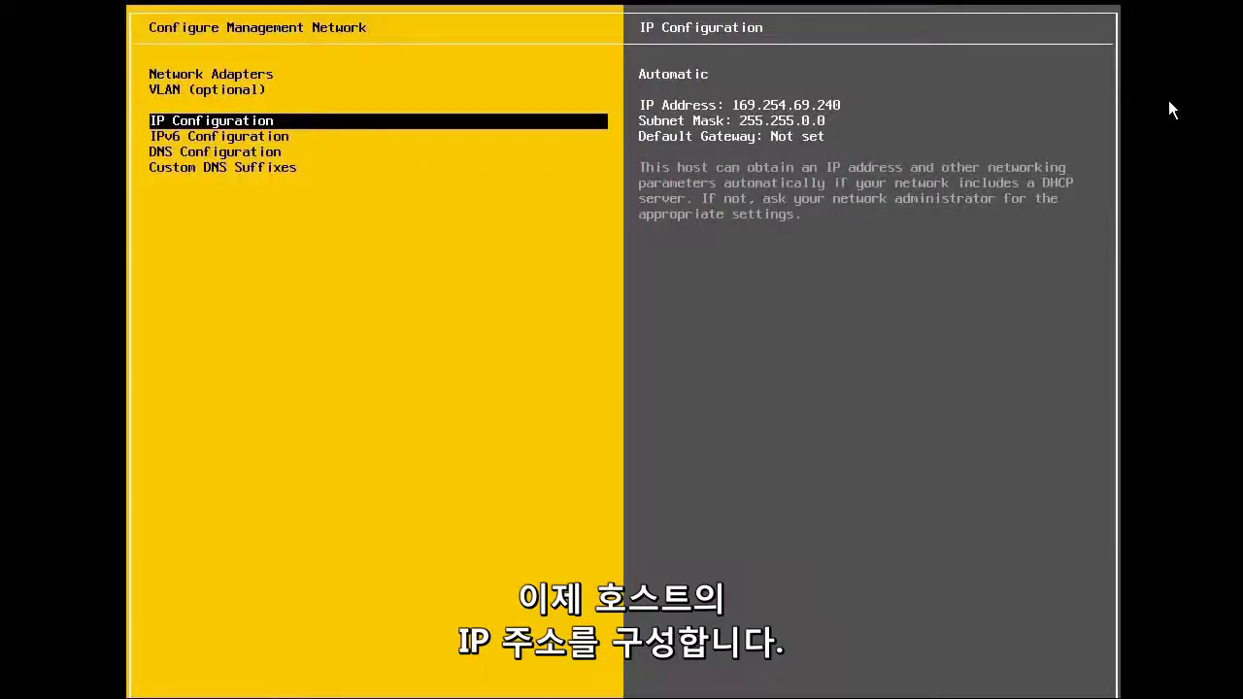
pyautogui.press('Return')
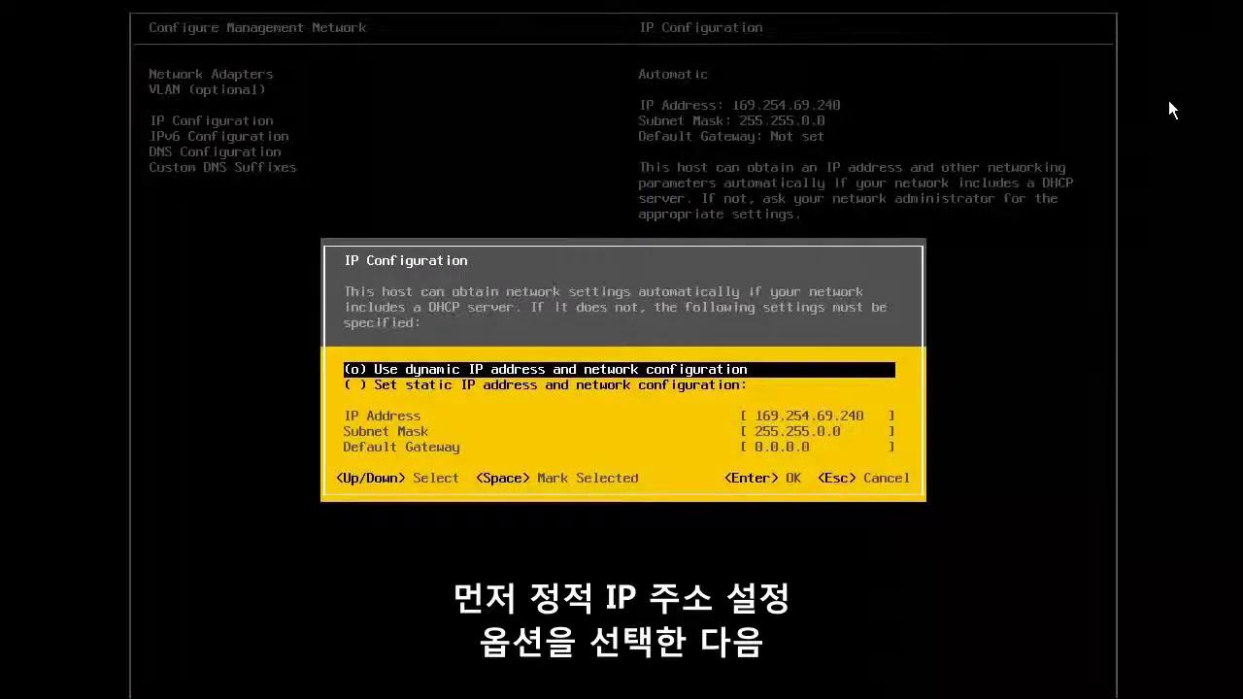
# Step: Switch to static IP 10.24.137.1, mask 255.255.255.0, gateway 10.24.137.253
pyautogui.press('Down')
pyautogui.press('space')
pyautogui.press('Down')
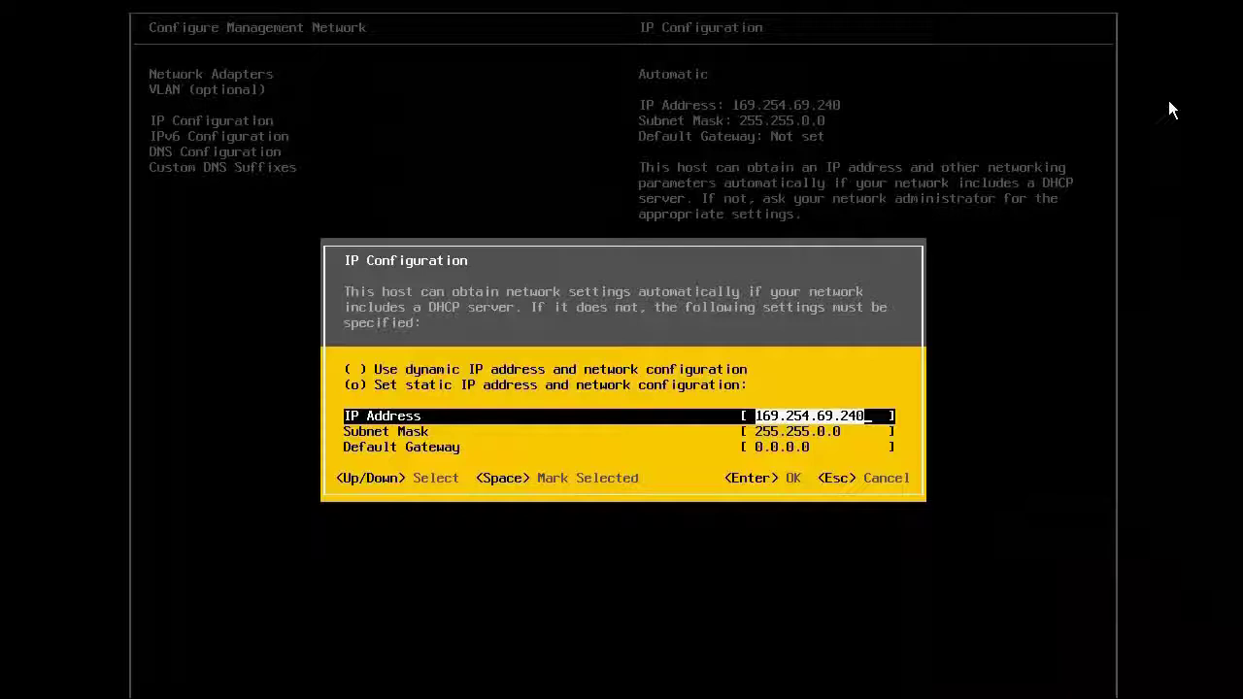
pyautogui.write('10.24.13')
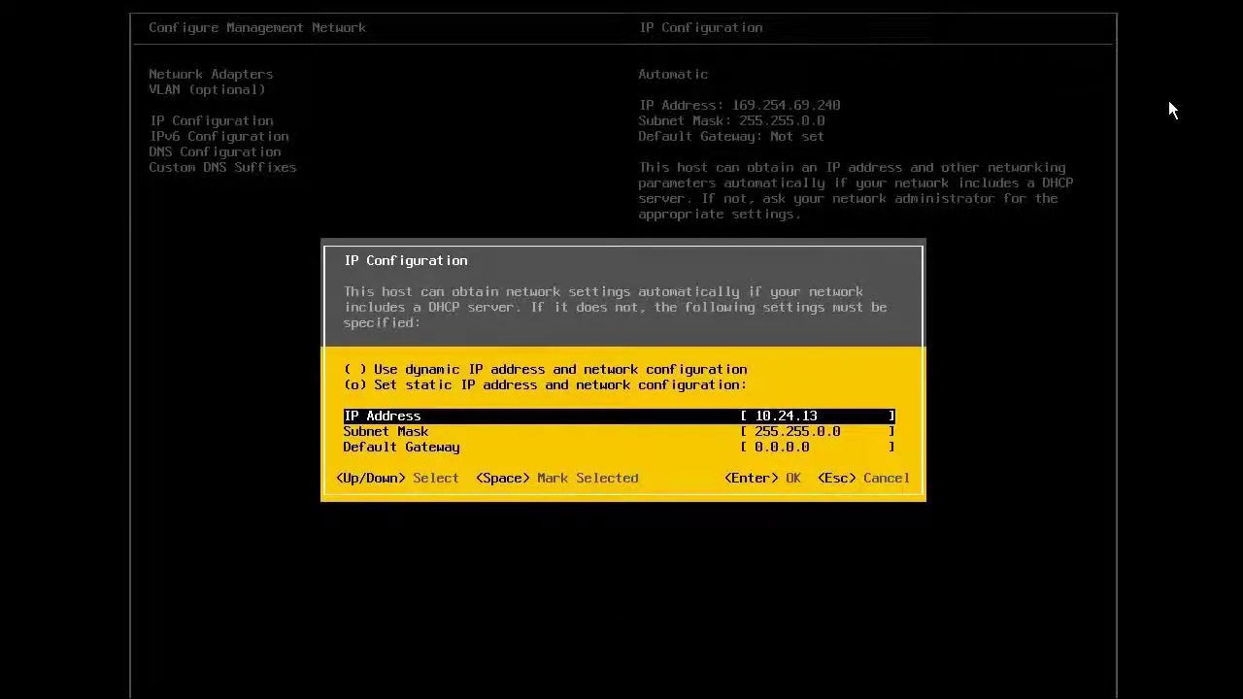
pyautogui.write('7.1')
pyautogui.press('Down')
pyautogui.write('2')
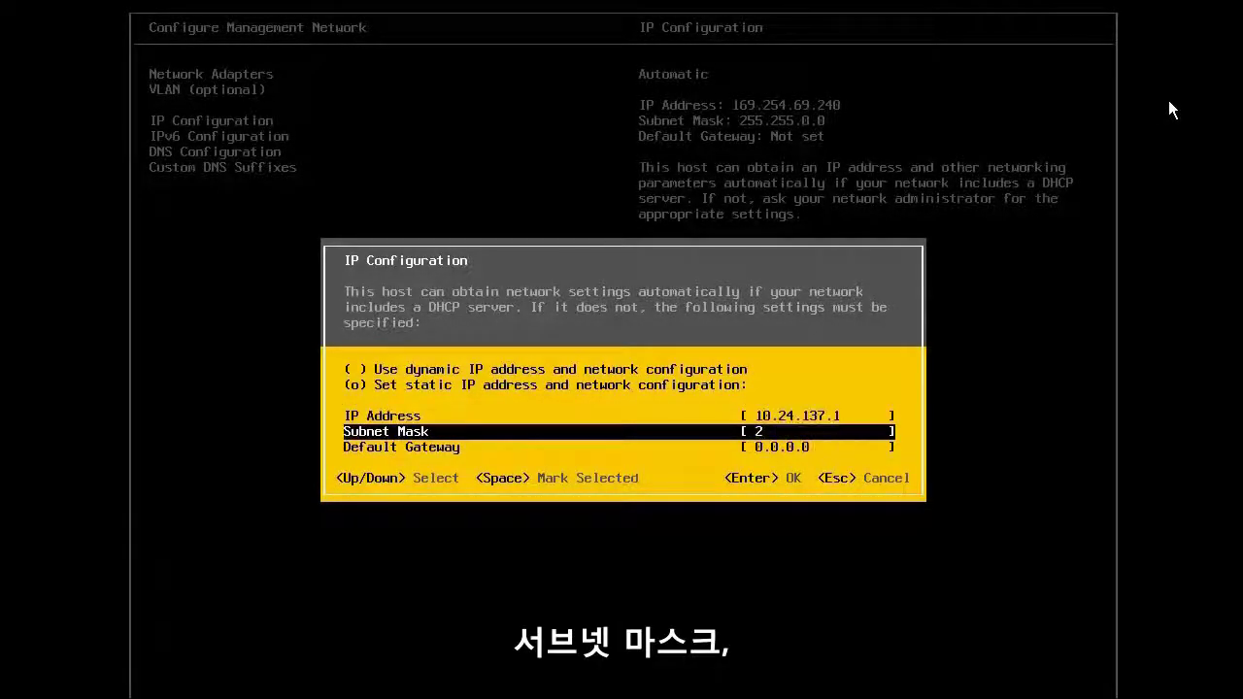
pyautogui.write('55.255.')
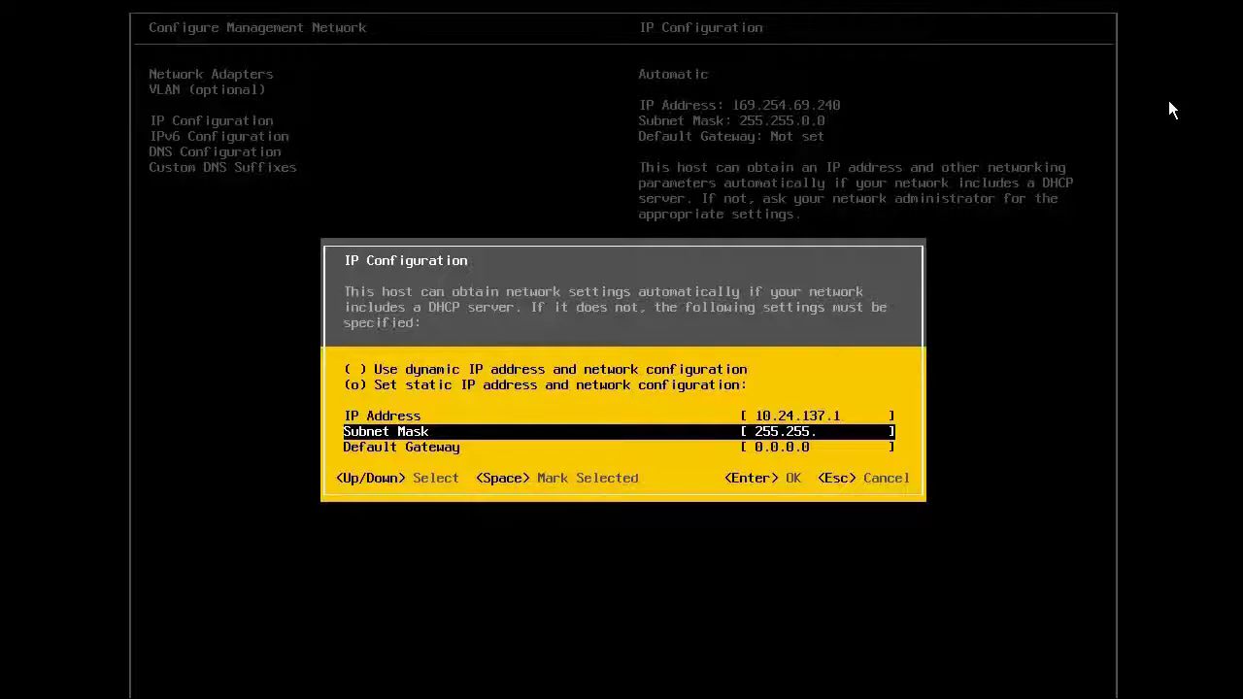
pyautogui.write('255.0')
pyautogui.press('Down')
pyautogui.write('10')
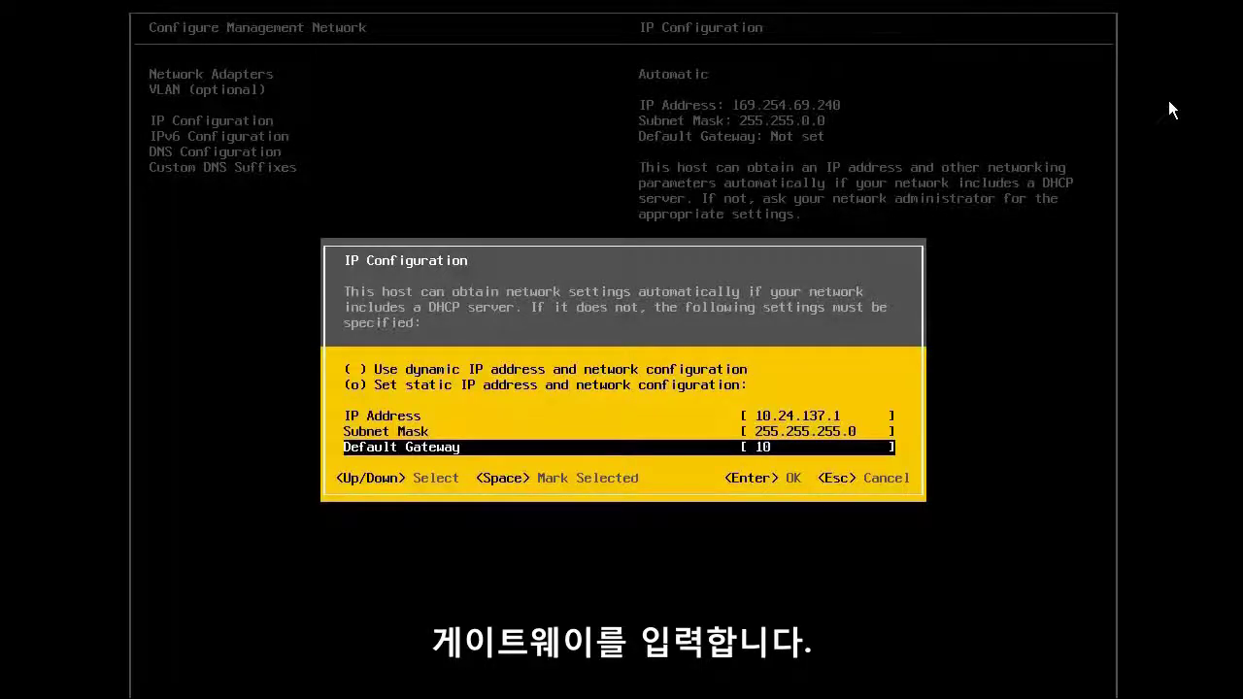
pyautogui.write('.24.137.25')
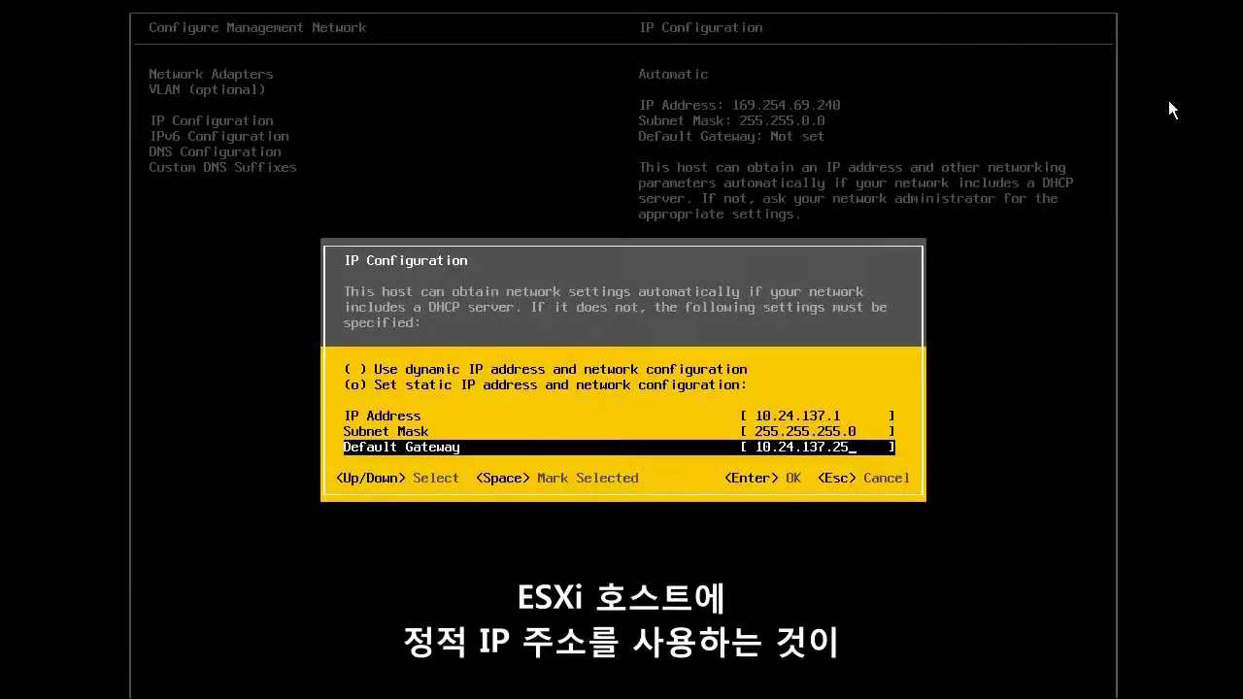
pyautogui.write('3')
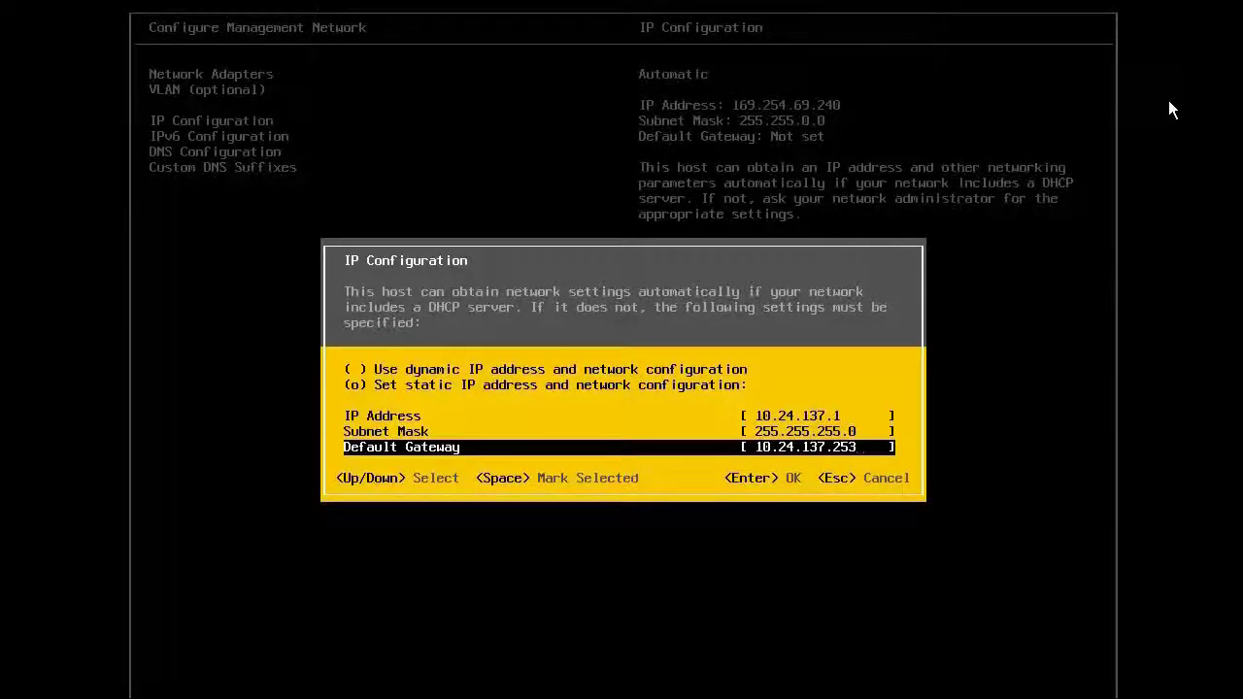
pyautogui.press('Return')
pyautogui.press('Down')
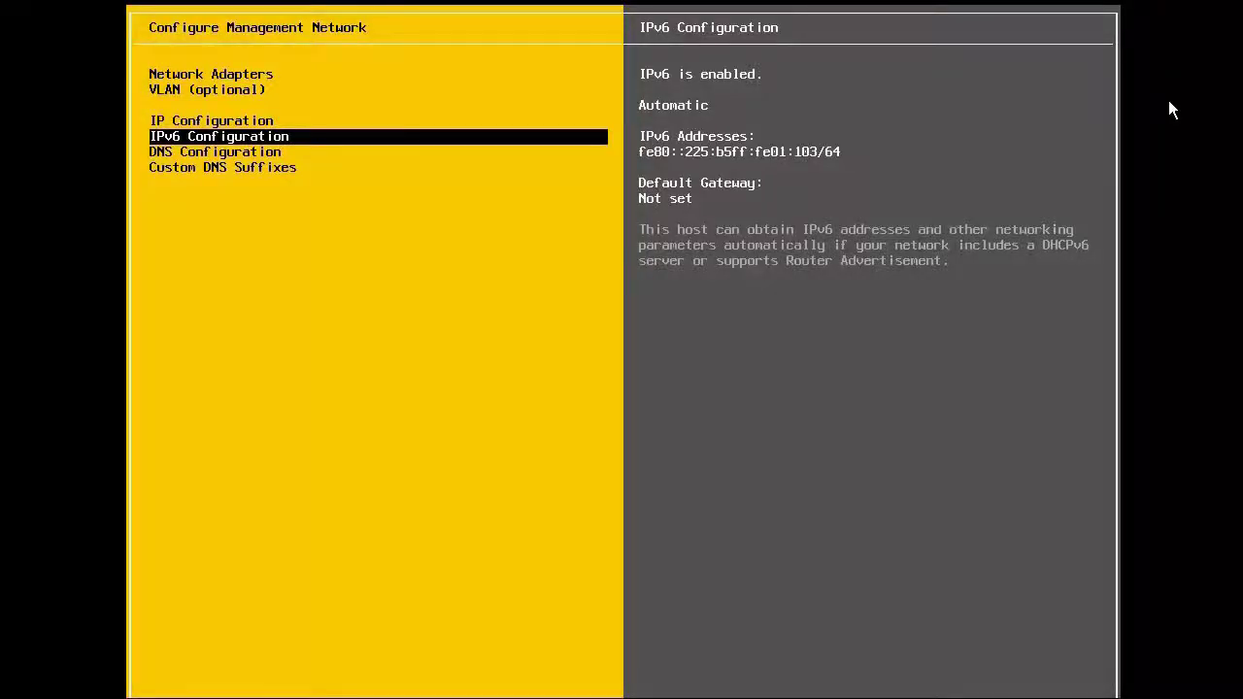
# Step: Set DNS servers 10.20.181.1 and 10.20.181.2 with hostname vsphere101-1.pml.local
pyautogui.press('Down')
pyautogui.press('Return')
pyautogui.write('10')
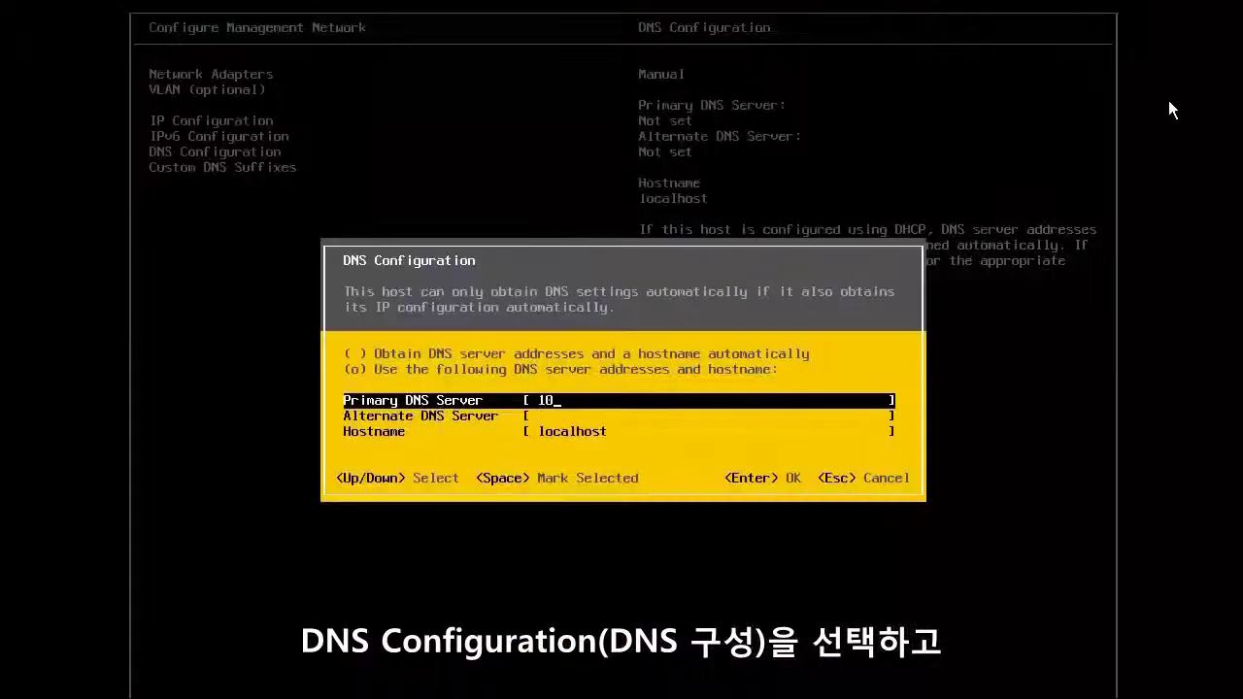
pyautogui.write('.20.181.1')
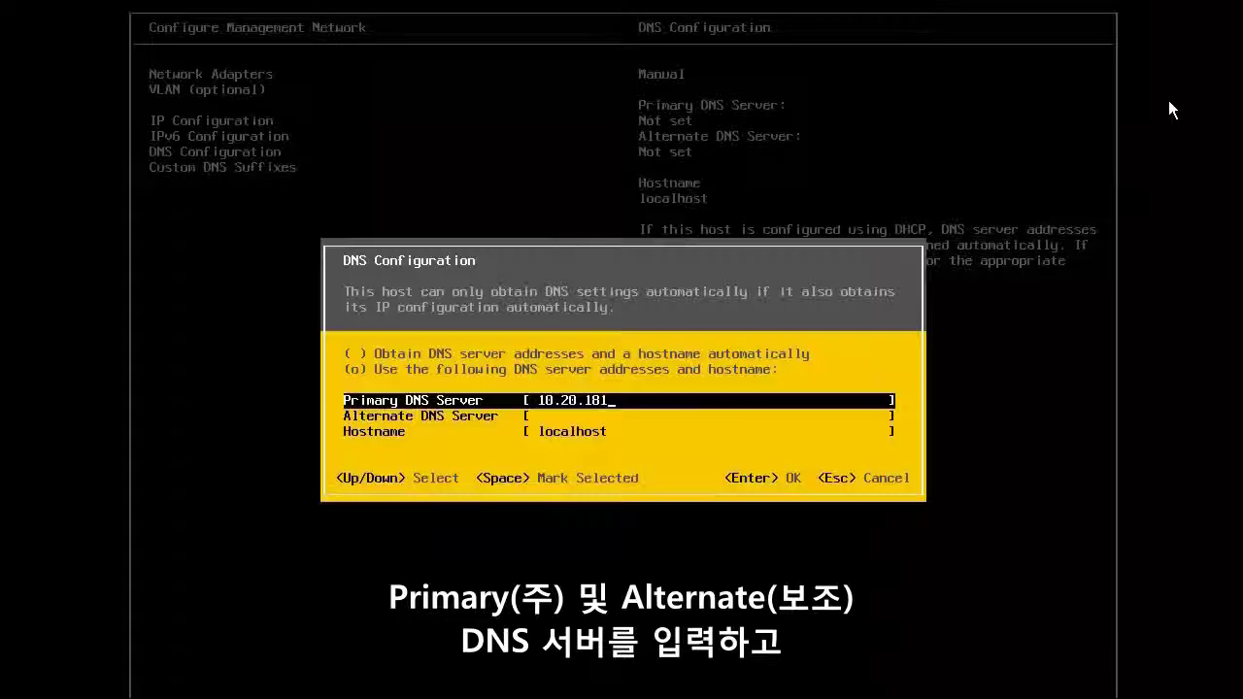
pyautogui.press('Down')
pyautogui.write('10.20.181.2')
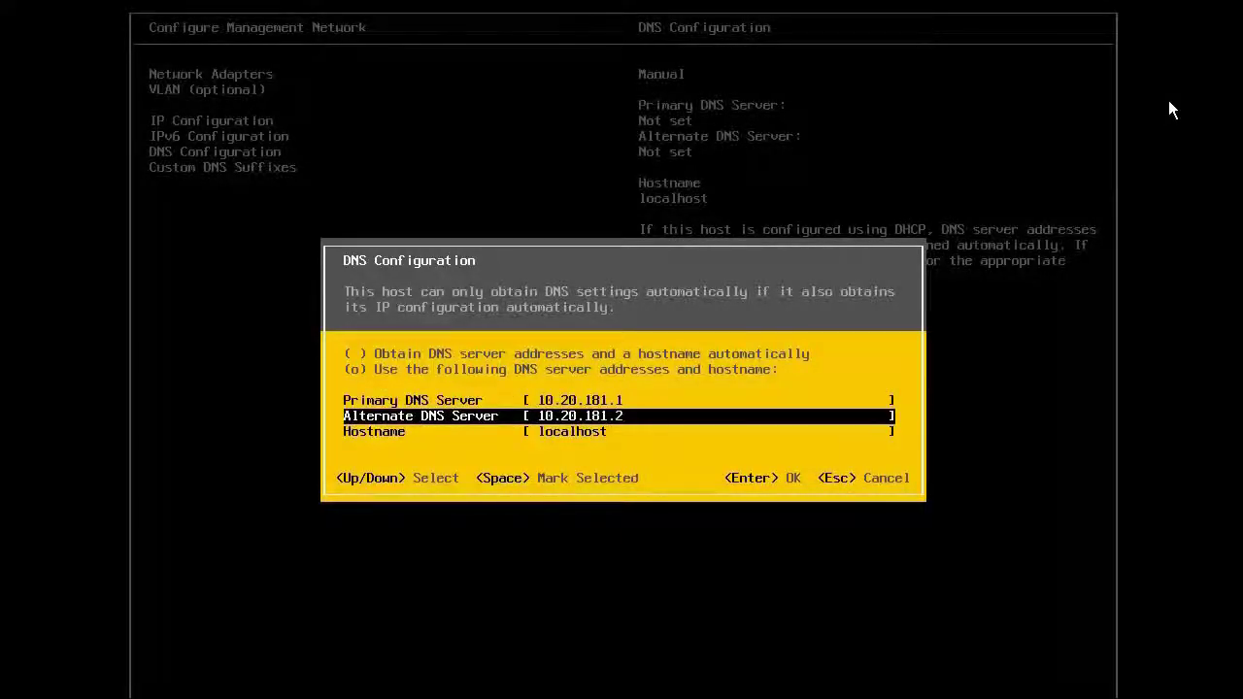
pyautogui.press('Down')
pyautogui.write('vs')
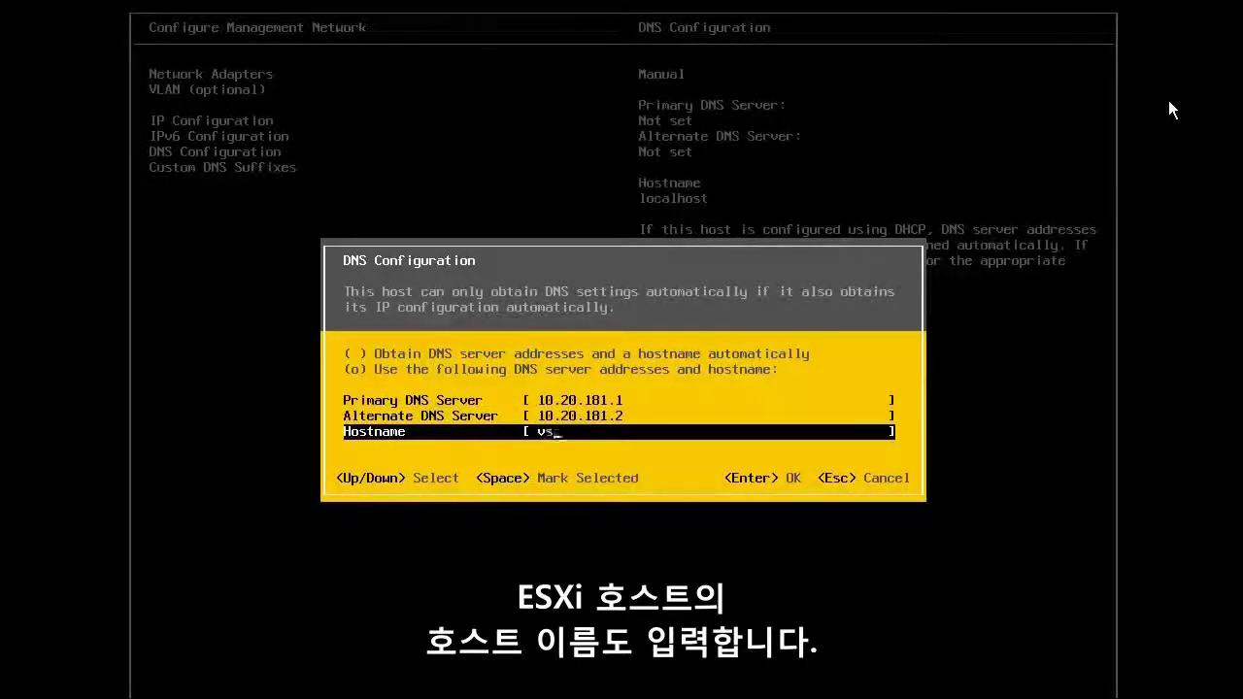
pyautogui.write('phere101-1.pml.local')
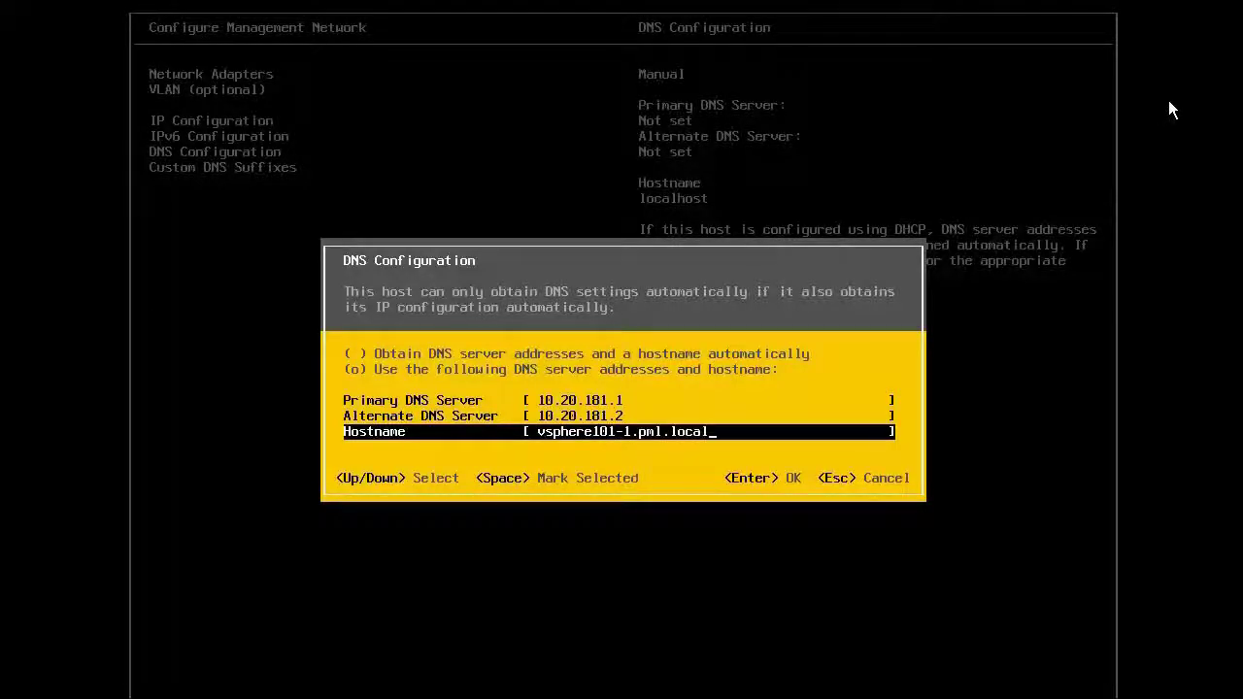
pyautogui.press('Return')
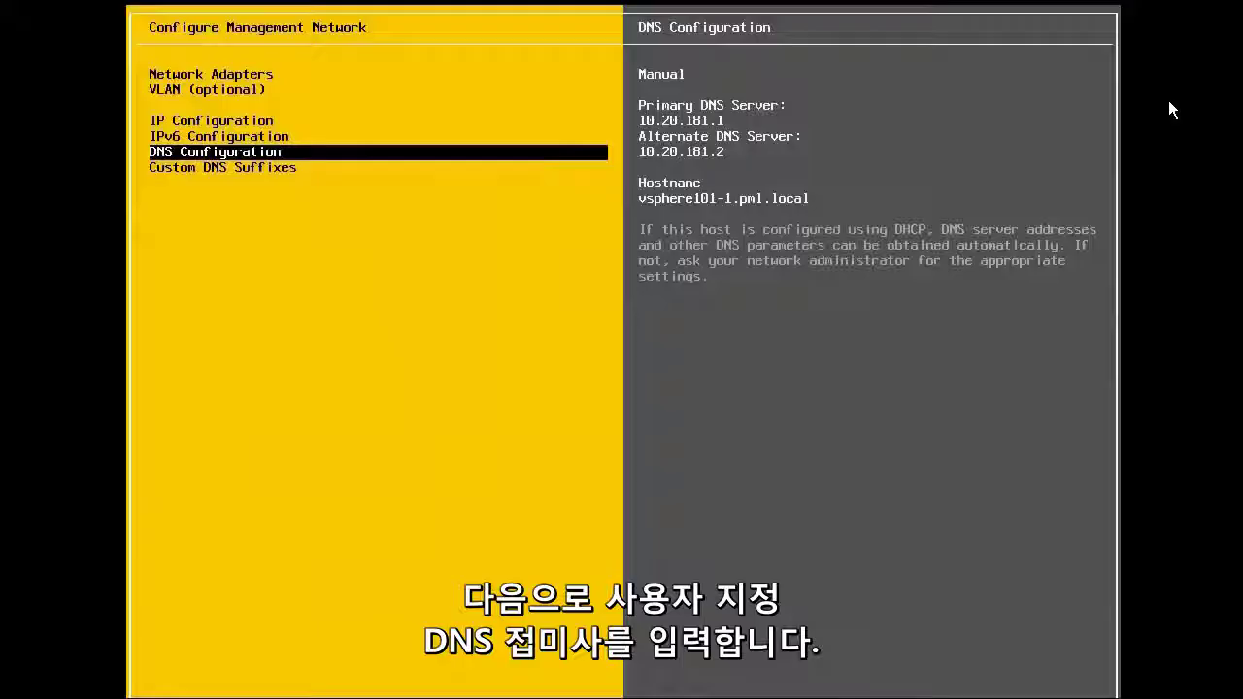
# Step: Add pml.local as the custom DNS suffix
pyautogui.press('Down')
pyautogui.press('Return')
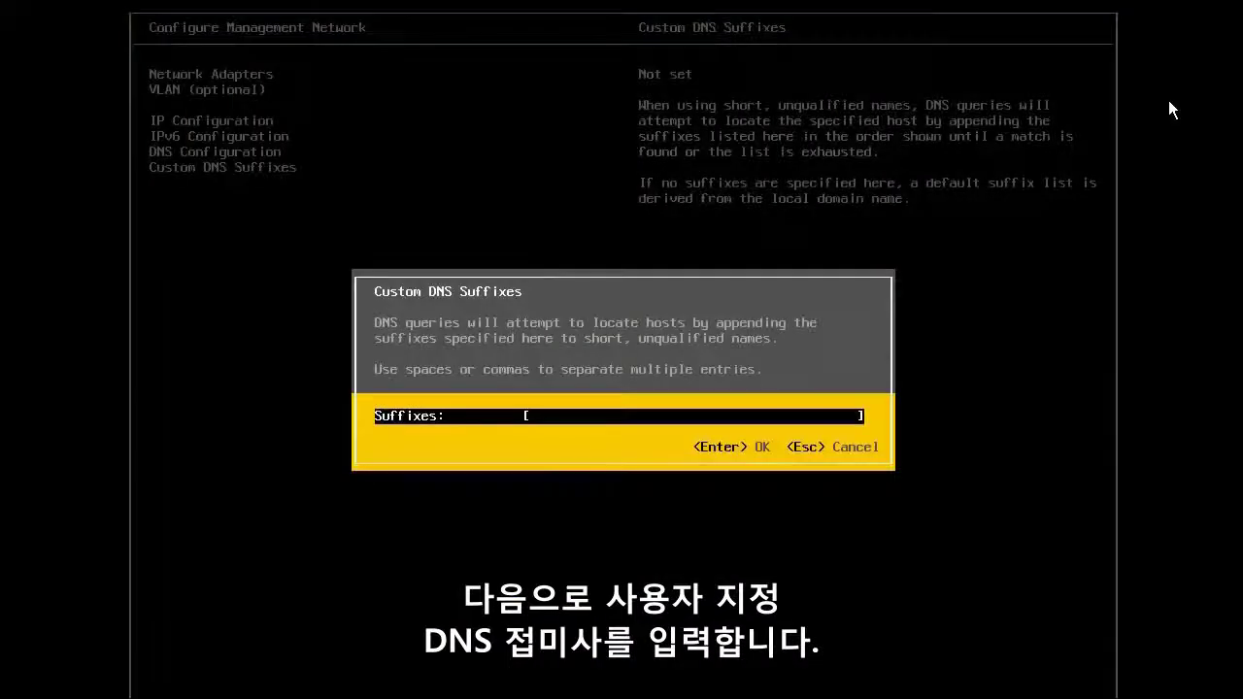
pyautogui.write('pml.local')
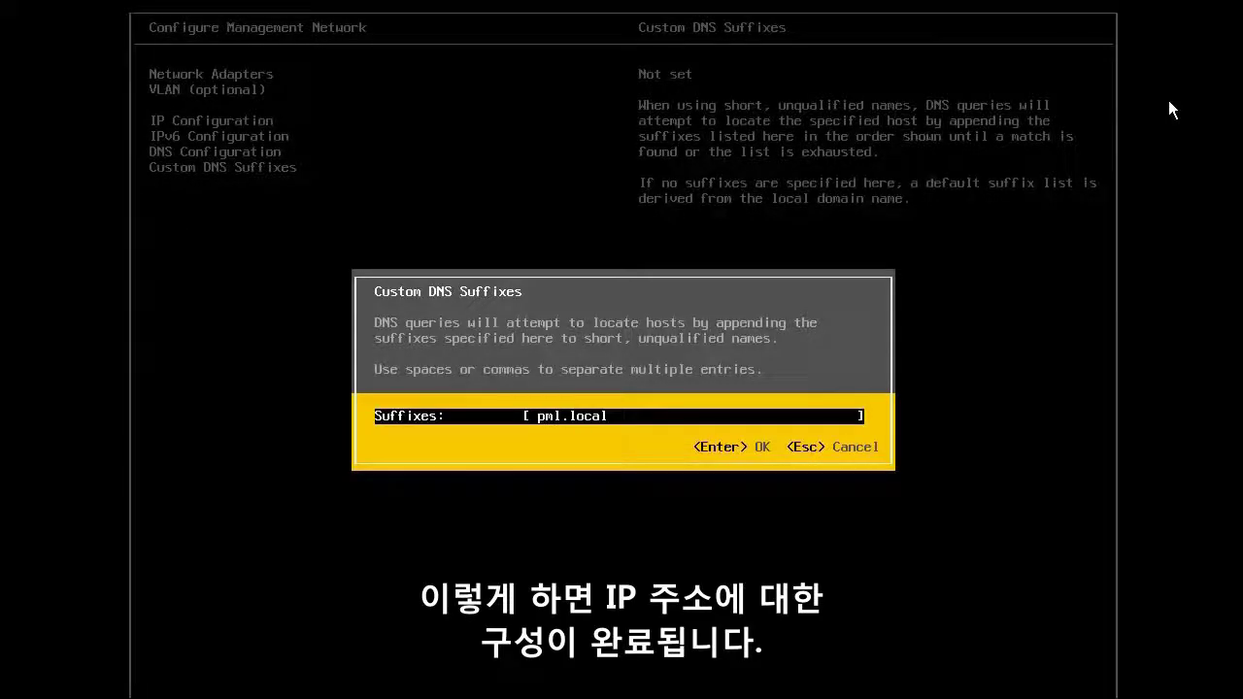
pyautogui.press('Return')
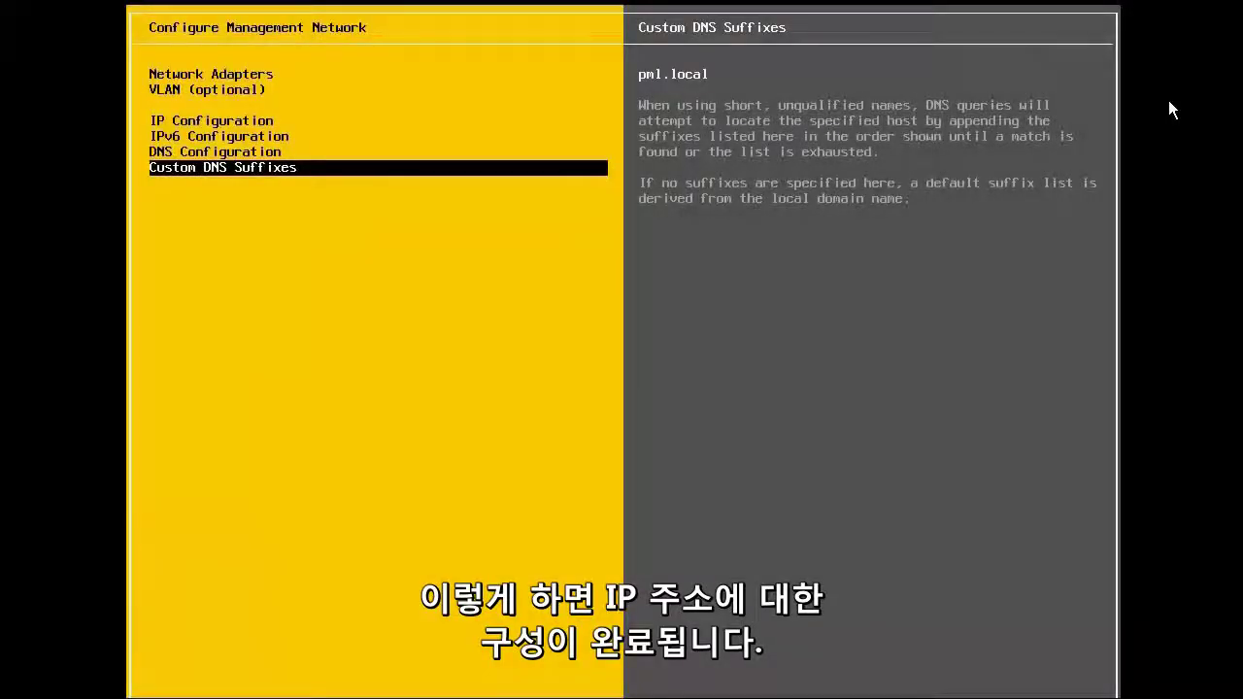
# Step: Apply the network changes and run the management network test, with gateway, DNS and hostname passing
pyautogui.press('Escape')
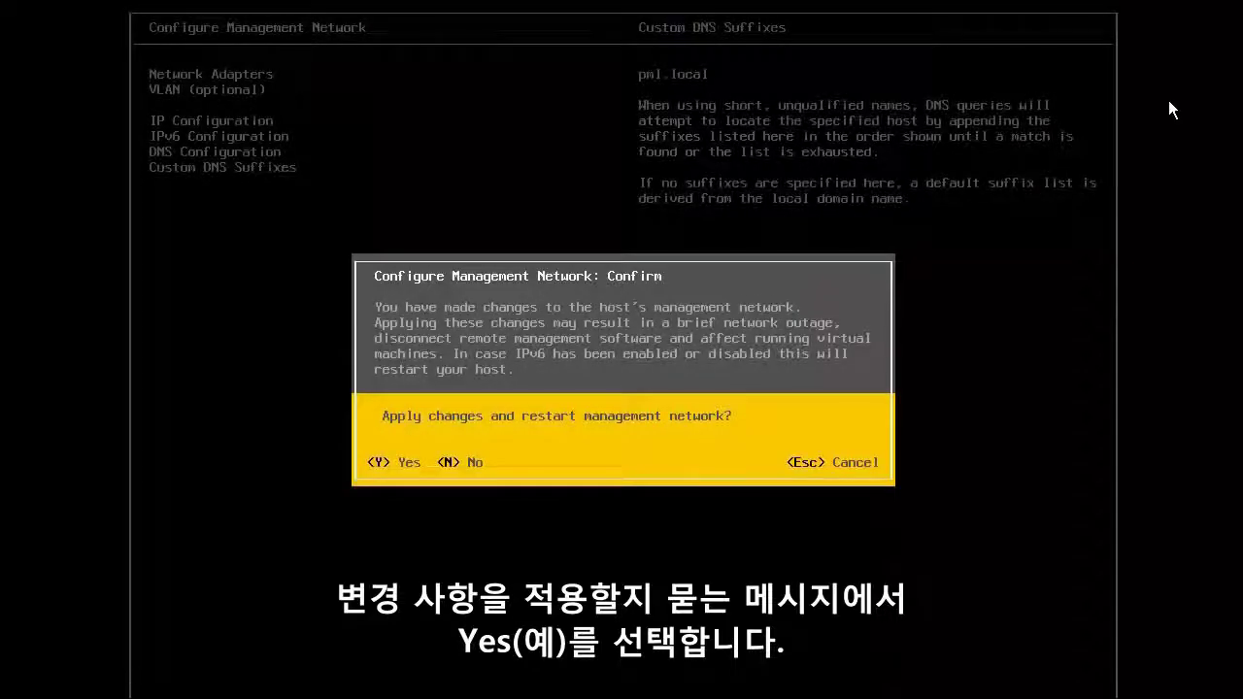
pyautogui.press('y')
pyautogui.press('Down')
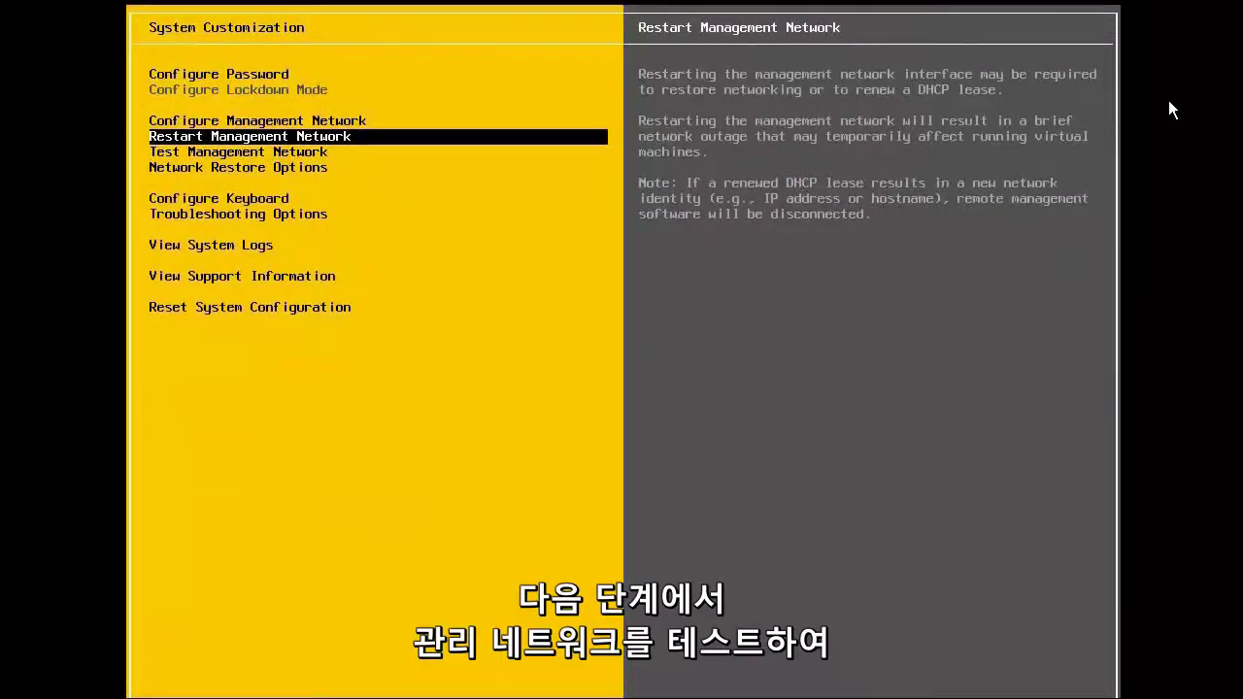
pyautogui.press('Down')
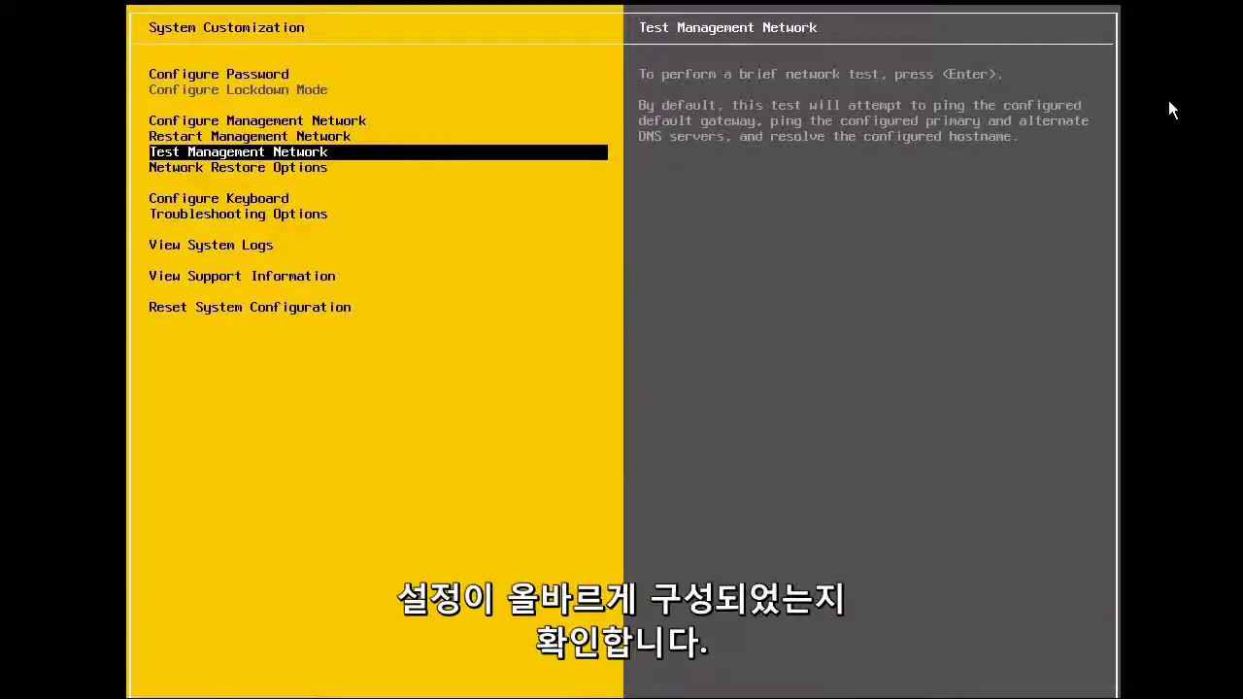
pyautogui.press('Return')
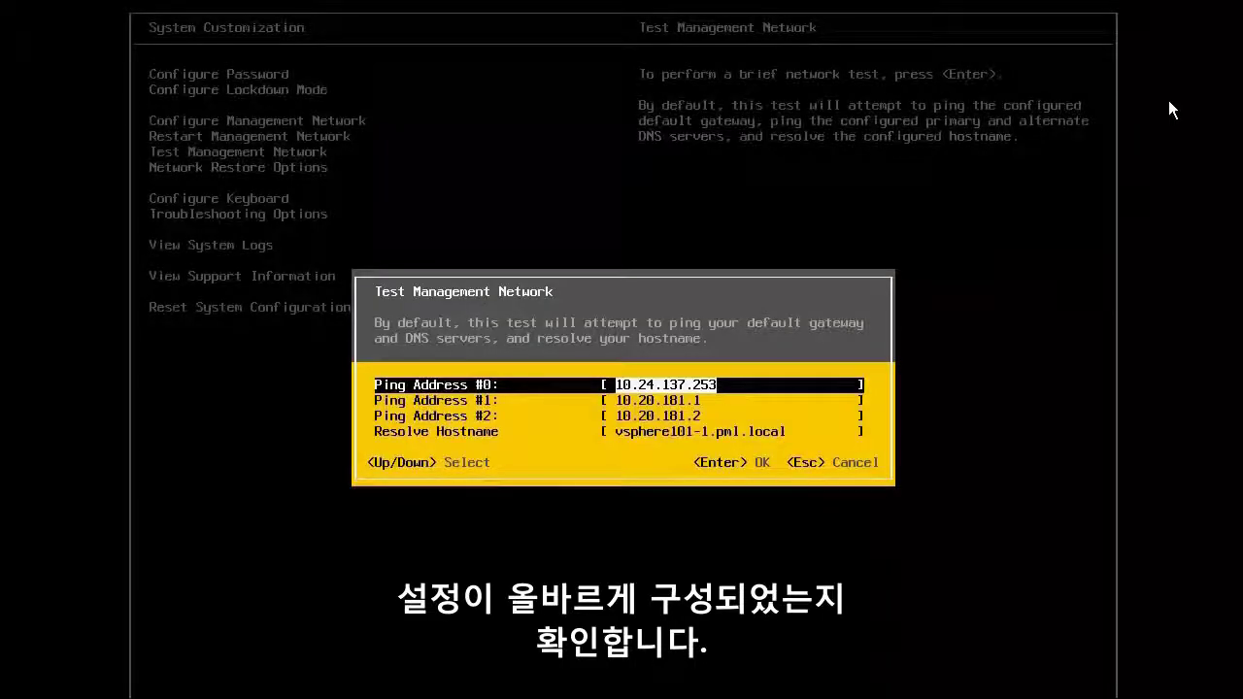
pyautogui.press('Return')
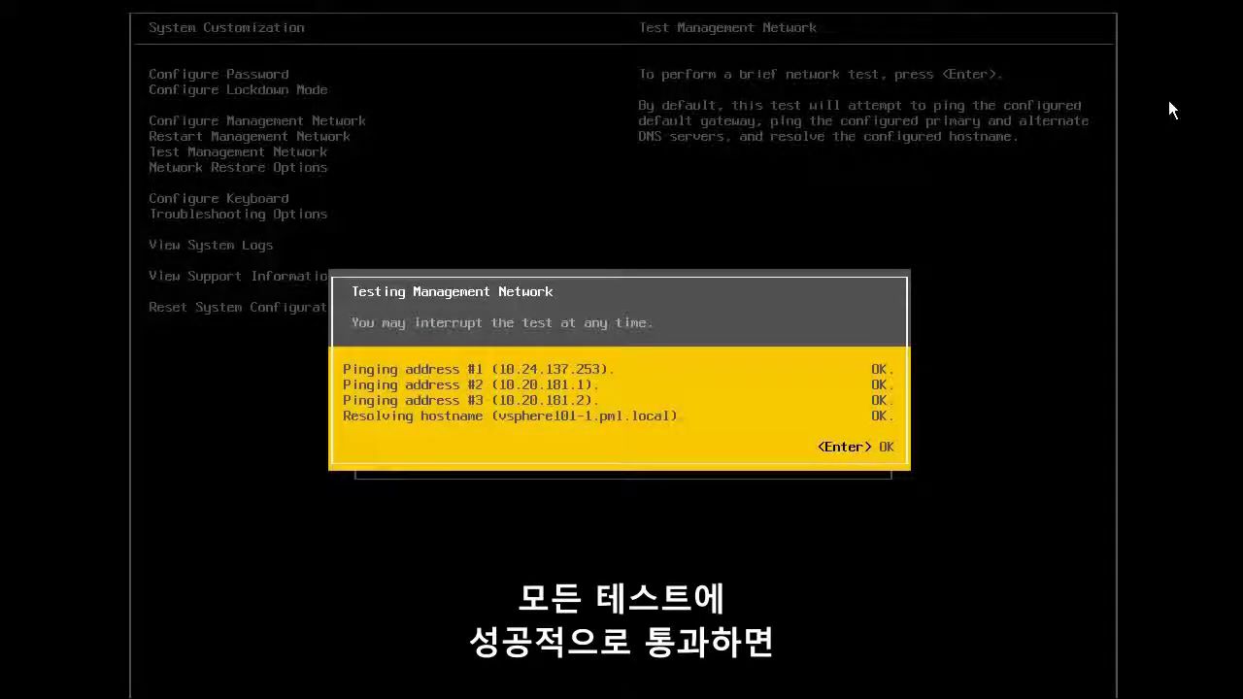
pyautogui.press('Return')
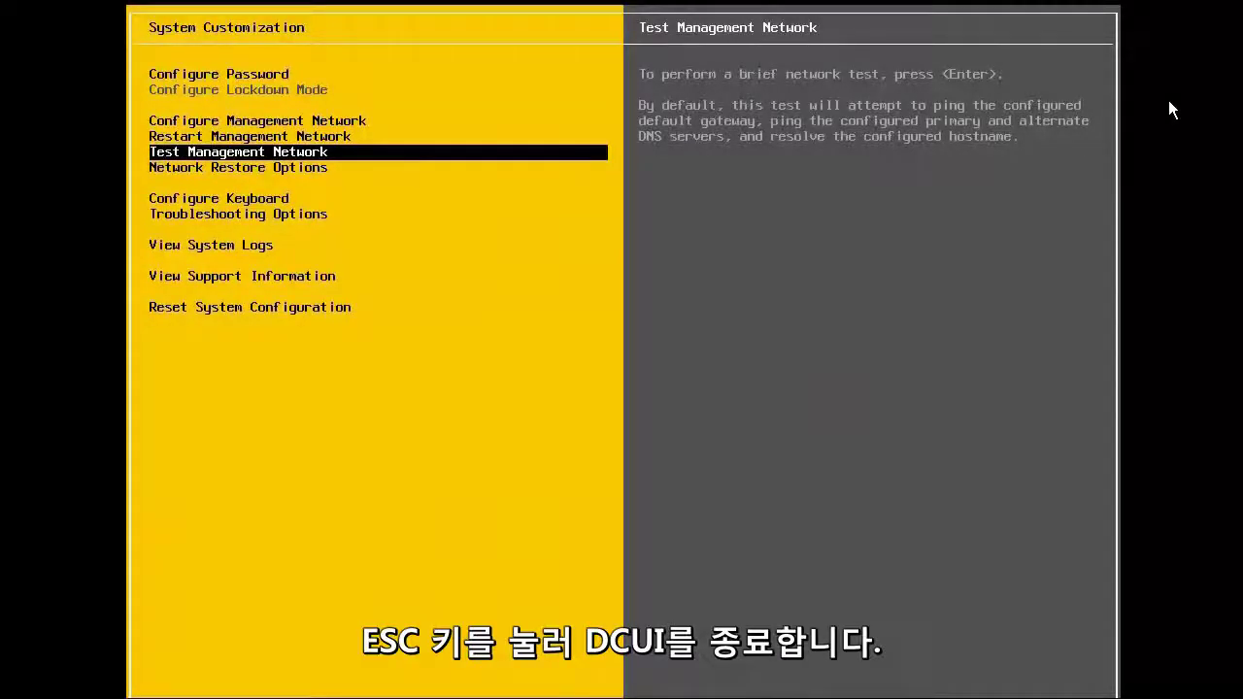
pyautogui.press('Escape')
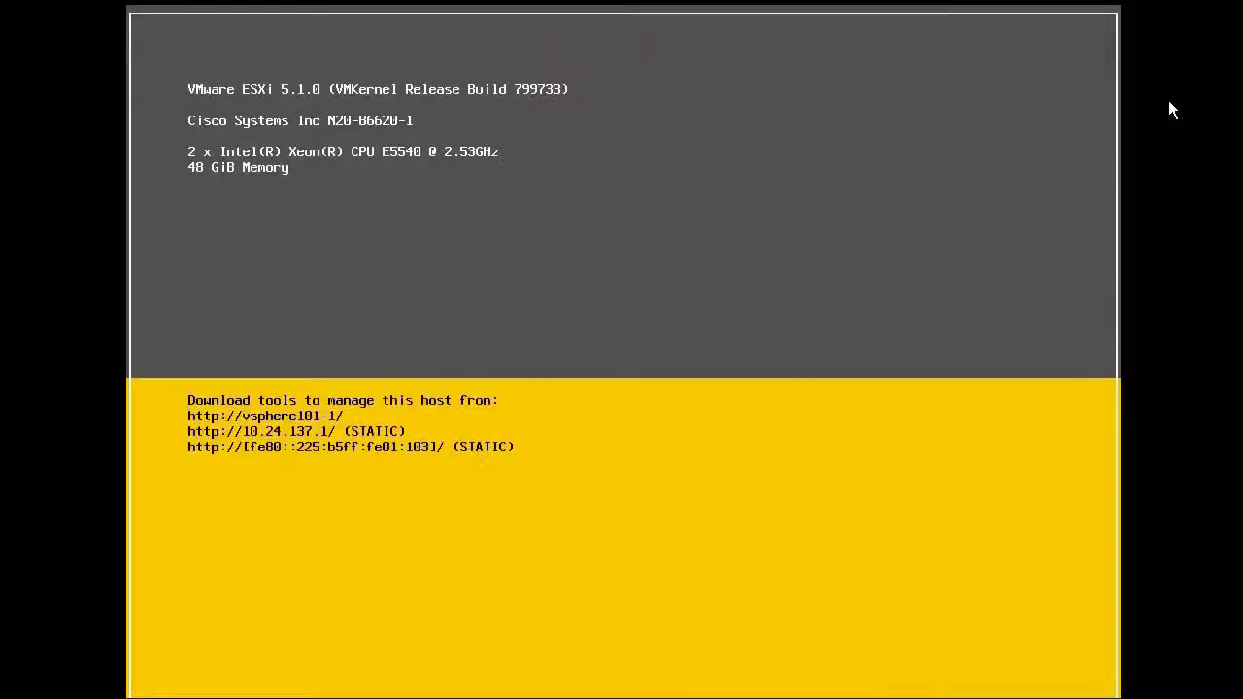